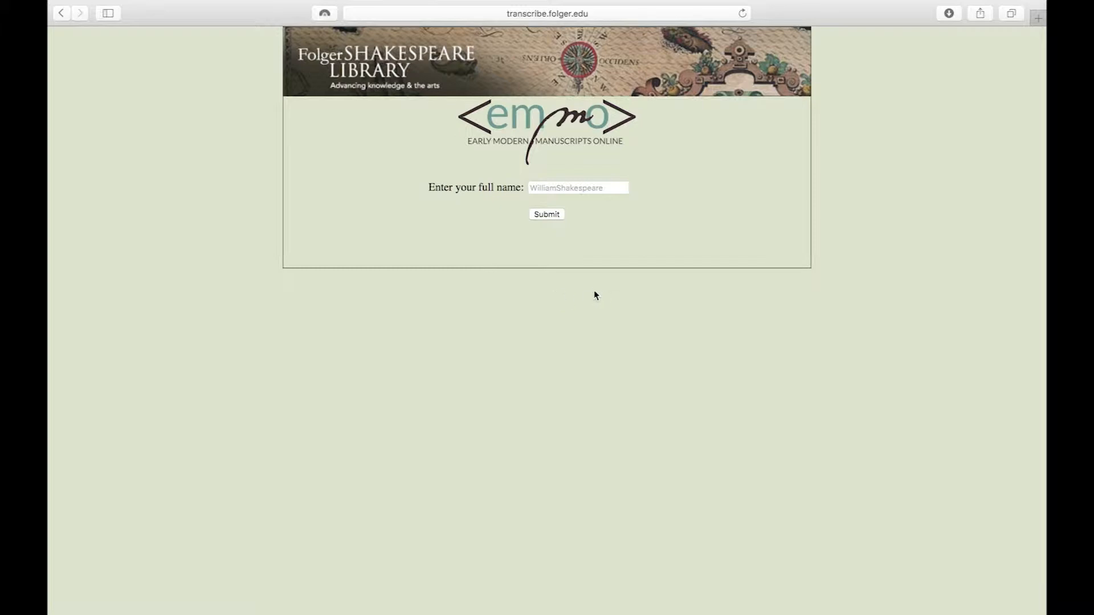
# Sign in to the transcription site with the transcriber's full name
pyautogui.click(598, 186)
pyautogui.write('JohnSmith')
pyautogui.click(553, 214)
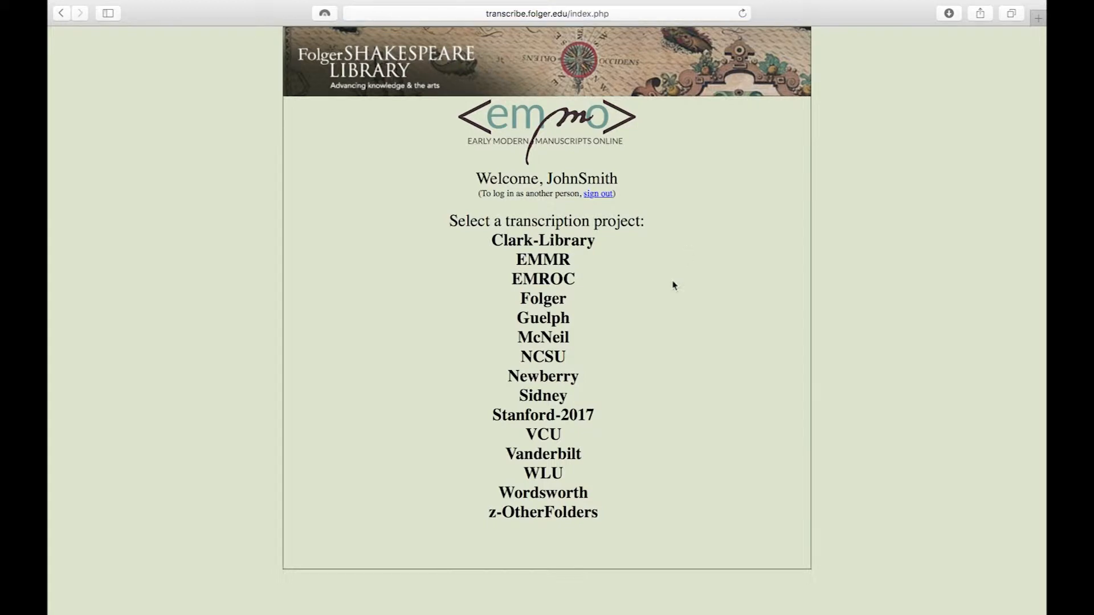
# Open p. 200 of the CarlyonVa388 manuscript in the EMROC project for transcription
pyautogui.click(568, 285)
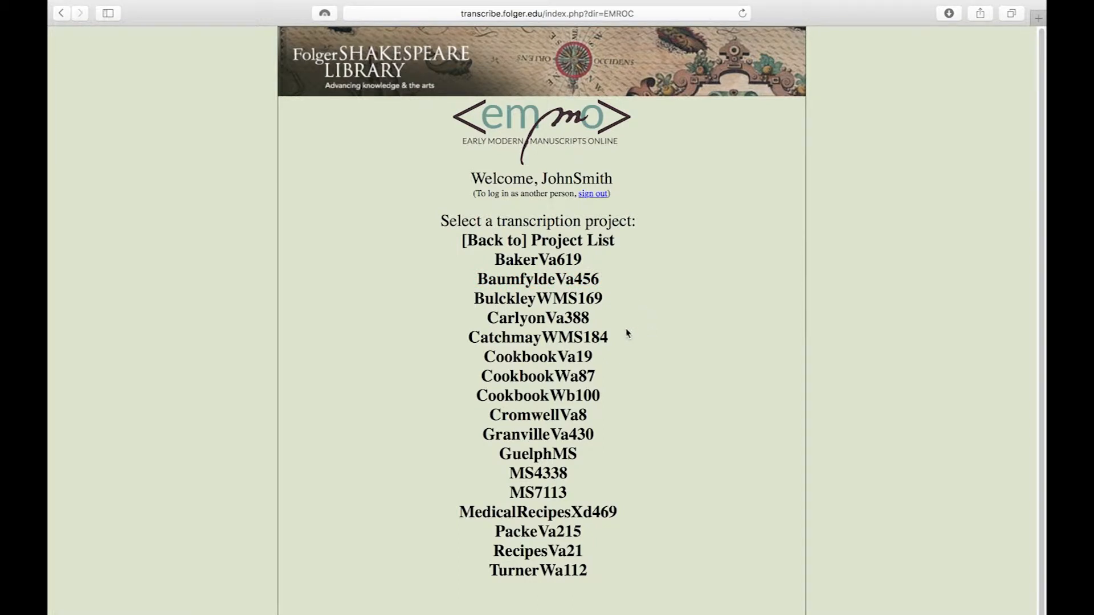
pyautogui.click(569, 324)
pyautogui.scroll(-3, 718, 338)
pyautogui.scroll(-3, 712, 333)
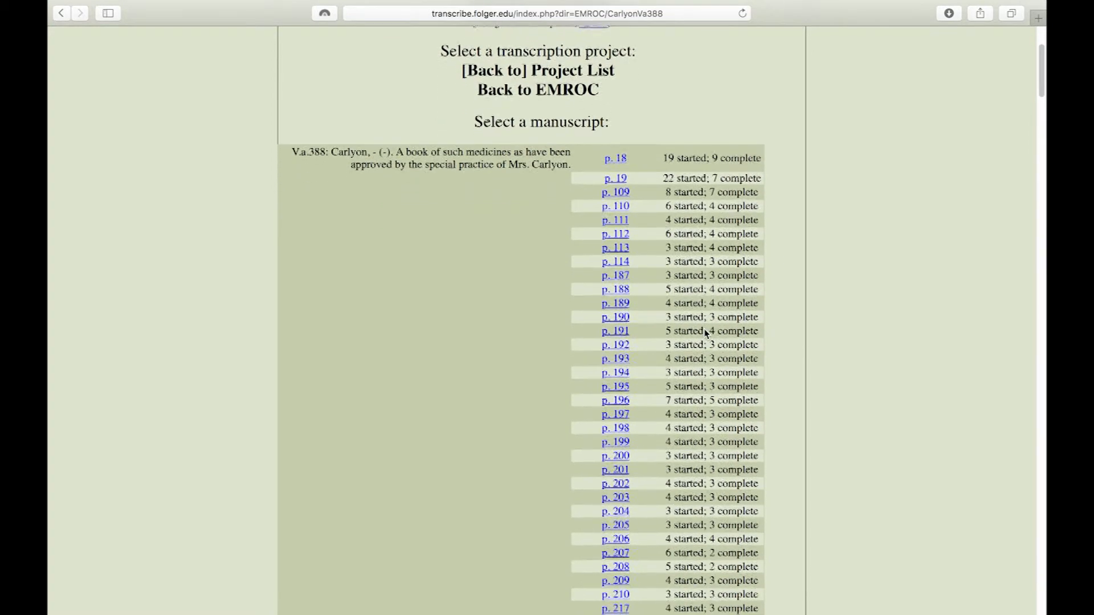
pyautogui.scroll(-2, 705, 329)
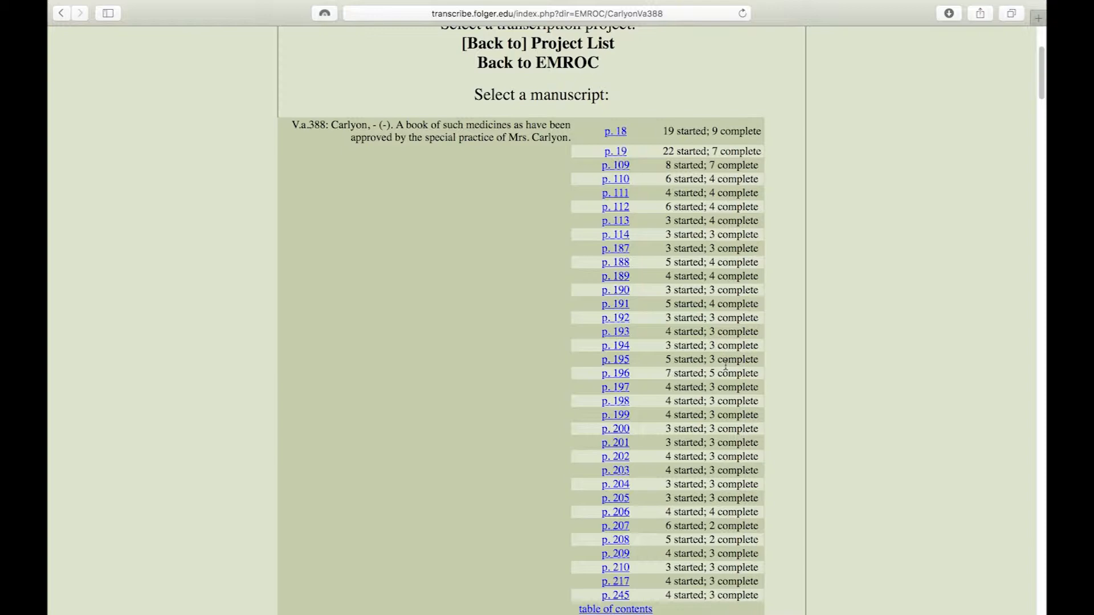
pyautogui.scroll(-2, 753, 371)
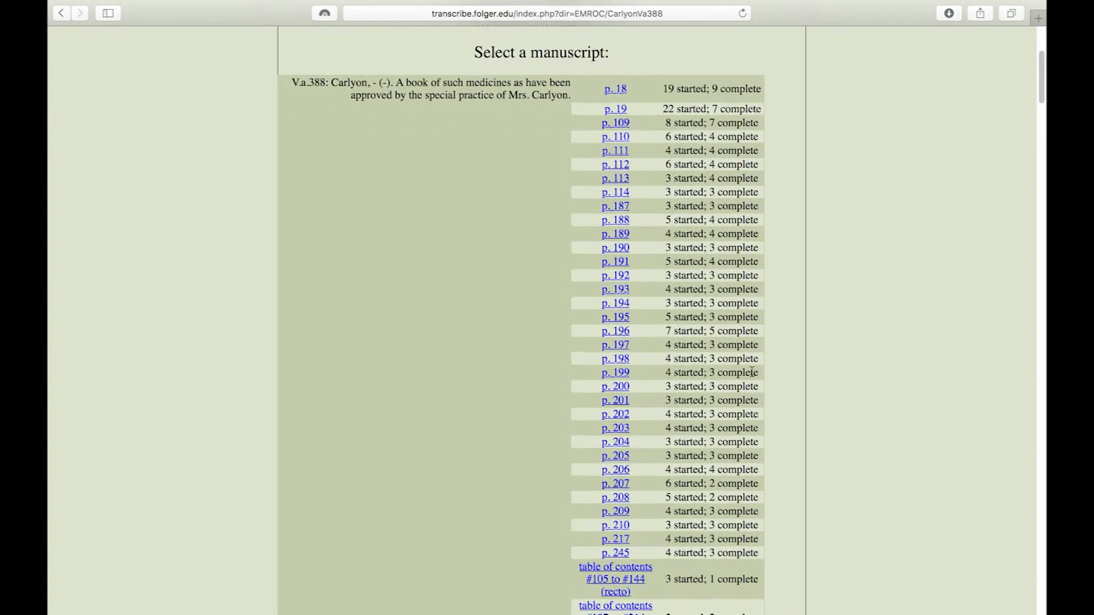
pyautogui.scroll(1, 752, 371)
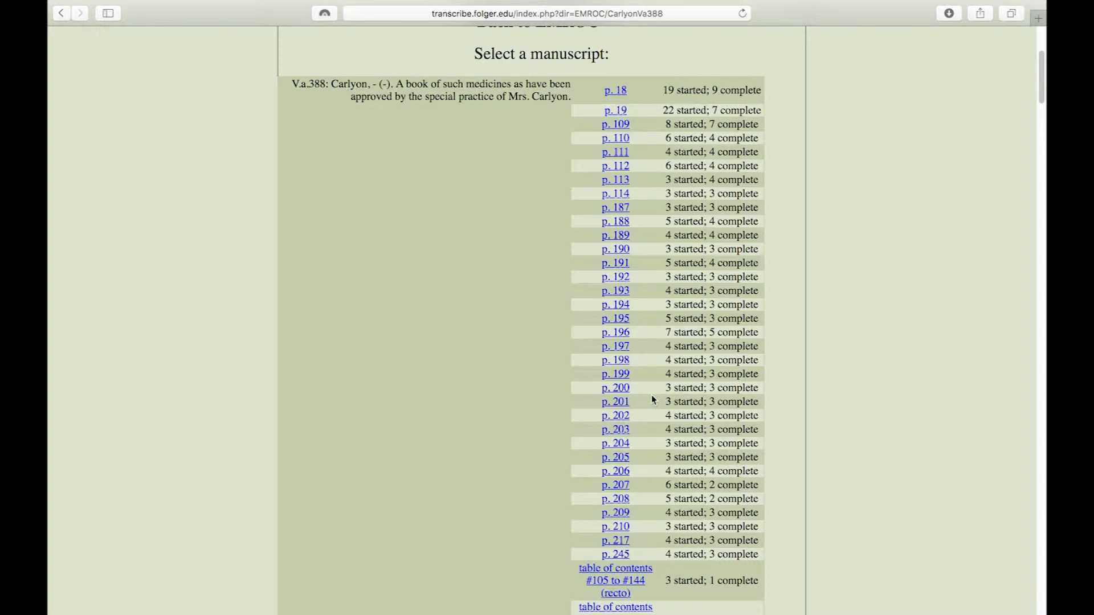
pyautogui.click(620, 394)
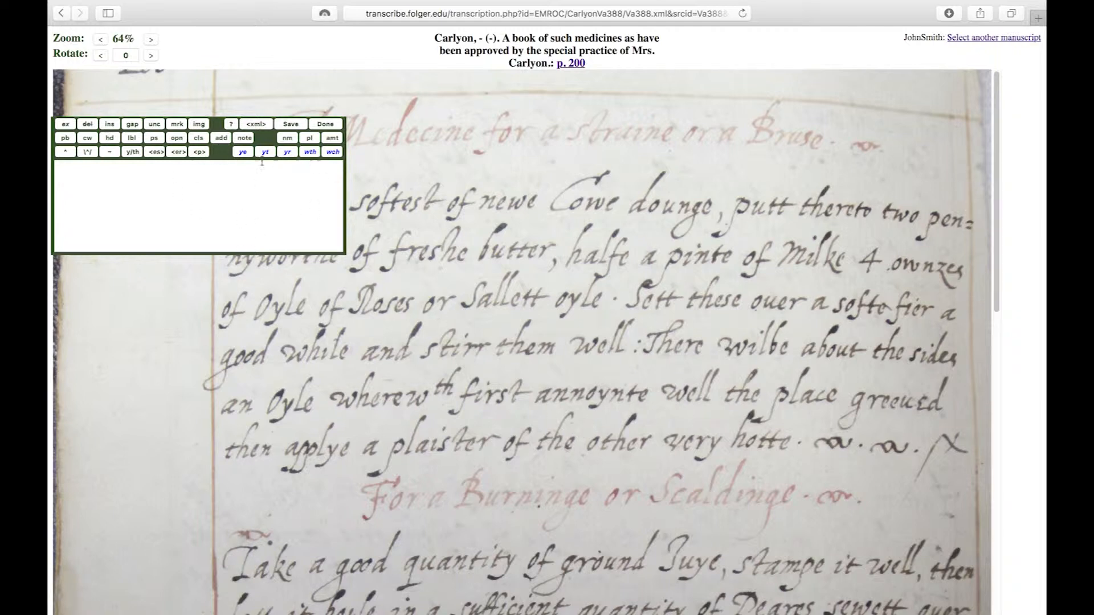
# Place the transcription box below the "For a wounde in the heade" recipe so that its text is uncovered
pyautogui.moveTo(225, 154); pyautogui.dragTo(255, 155)
pyautogui.click(276, 189)
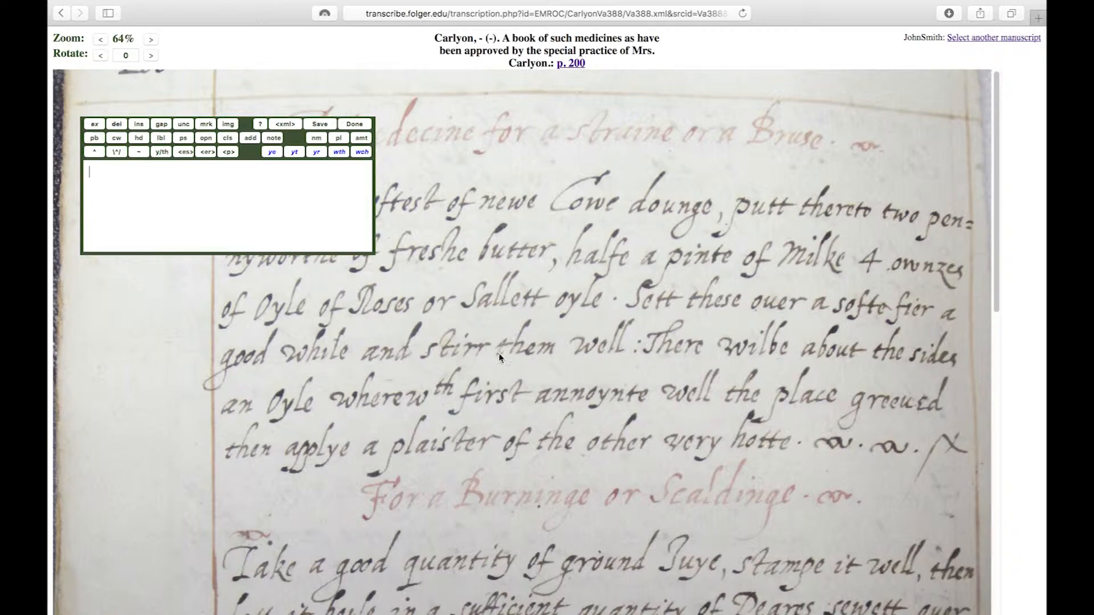
pyautogui.scroll(-10, 494, 350)
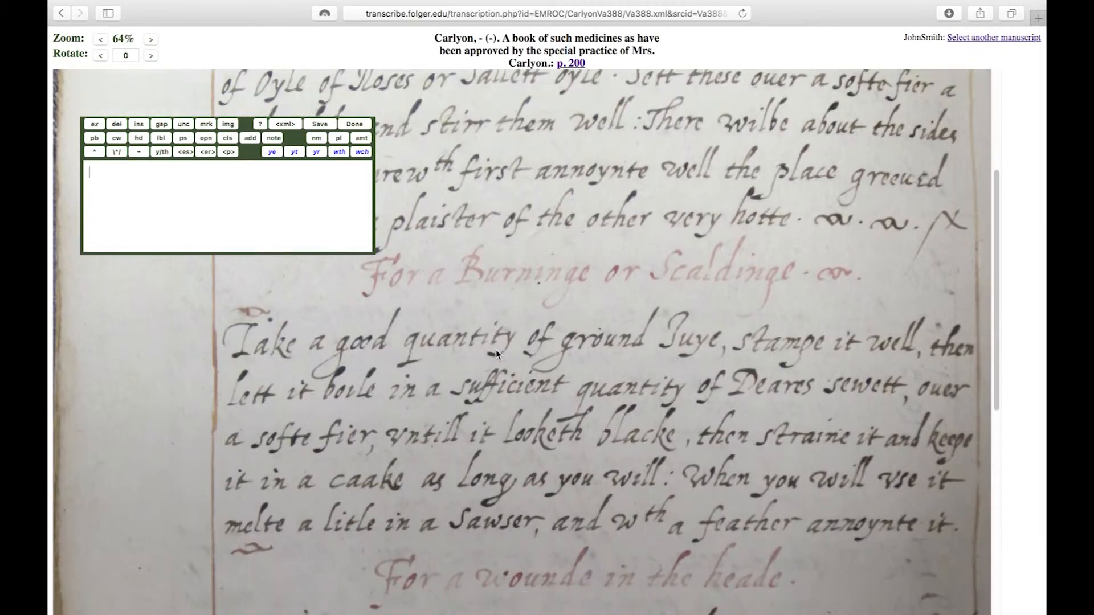
pyautogui.scroll(-2, 495, 350)
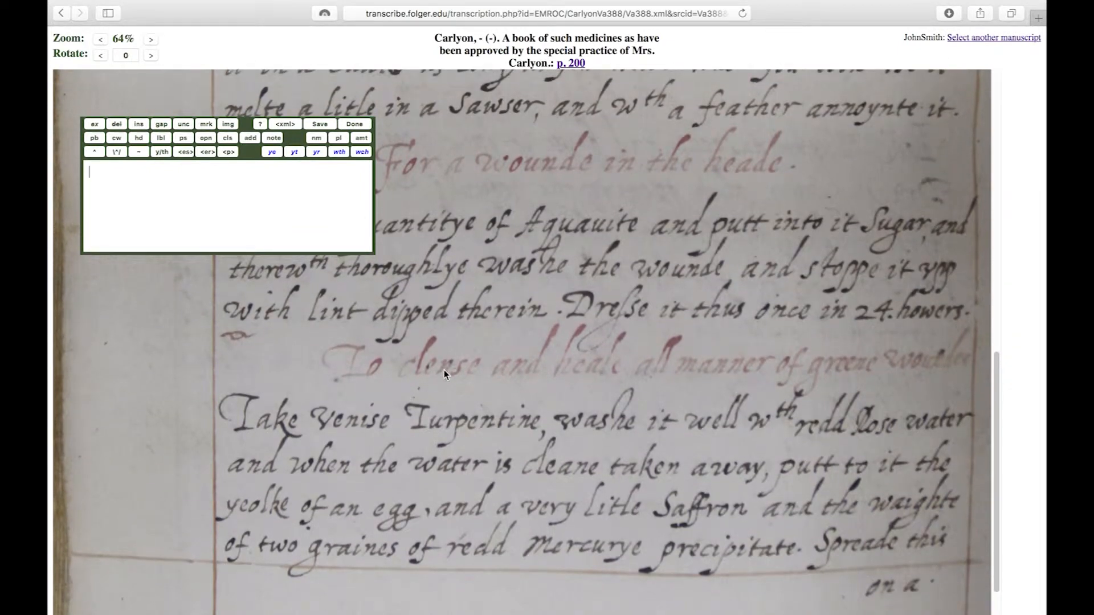
pyautogui.moveTo(250, 151); pyautogui.dragTo(245, 434)
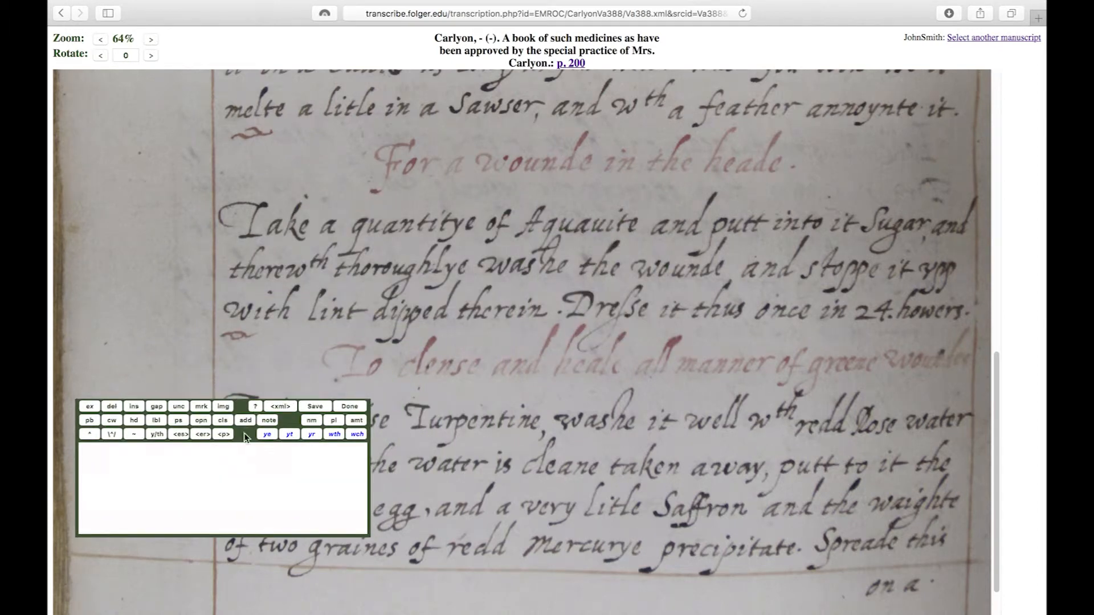
pyautogui.scroll(-2, 457, 415)
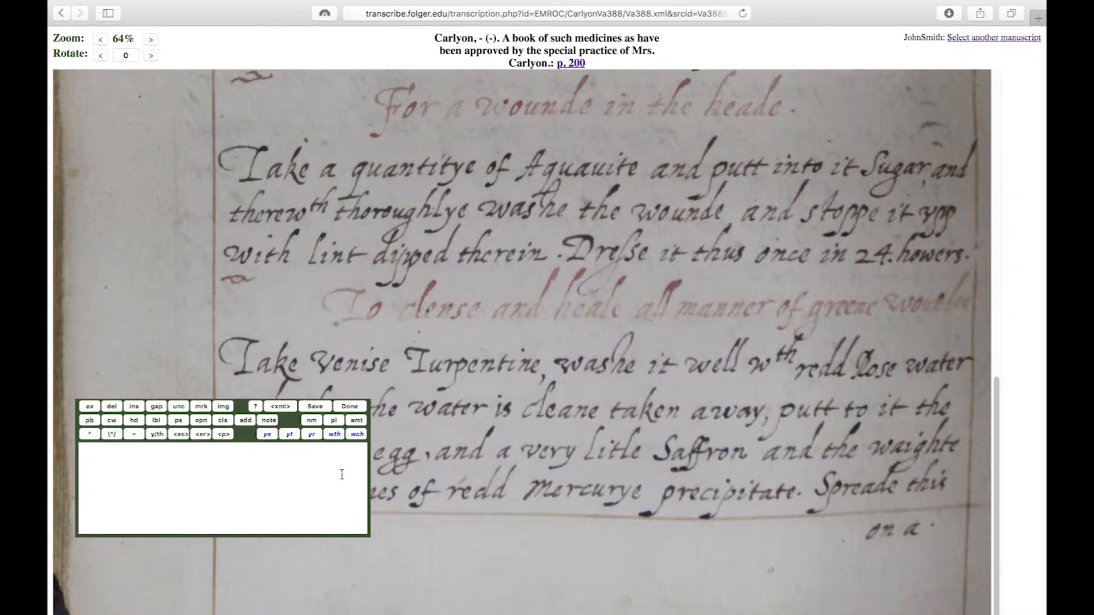
# Transcribe the recipe title as "For a wounde in the heade", rejecting the modern spelling suggestions
pyautogui.click(307, 452)
pyautogui.write('For a wounde')
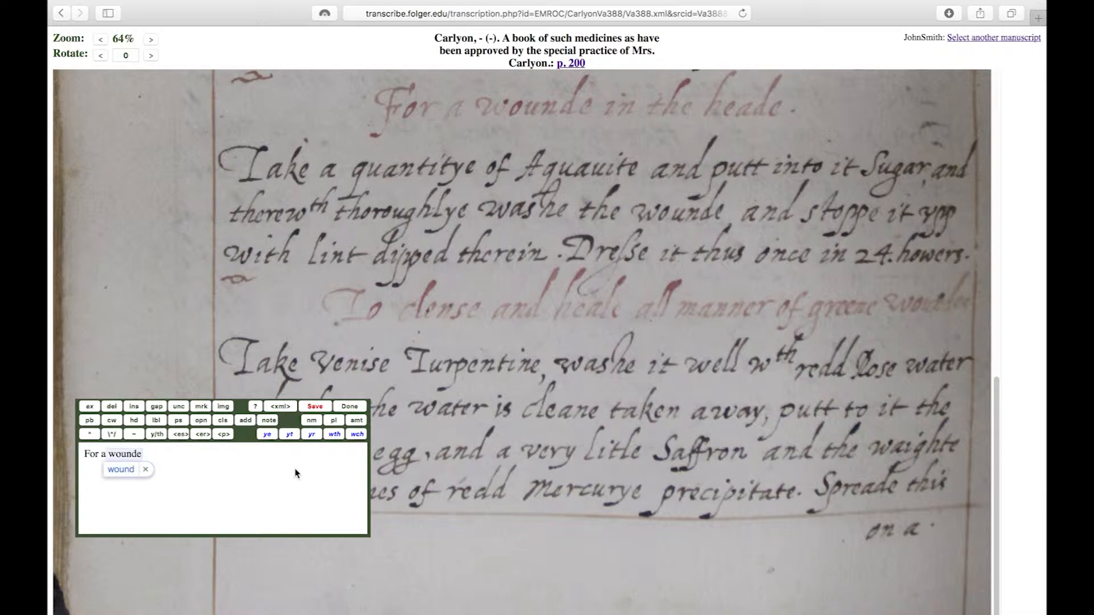
pyautogui.click(146, 470)
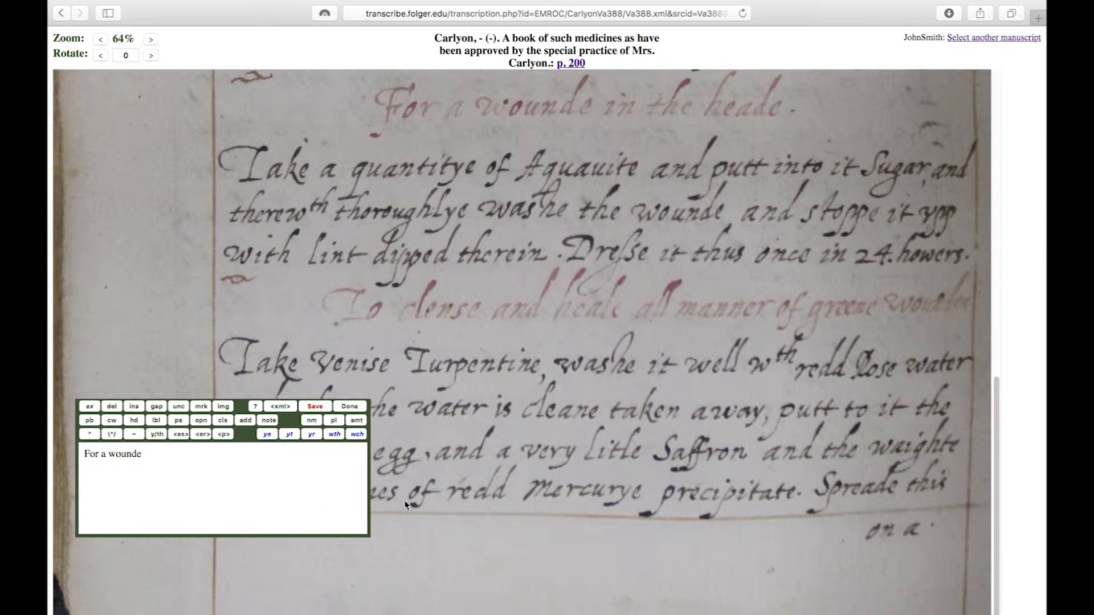
pyautogui.write('in the heade')
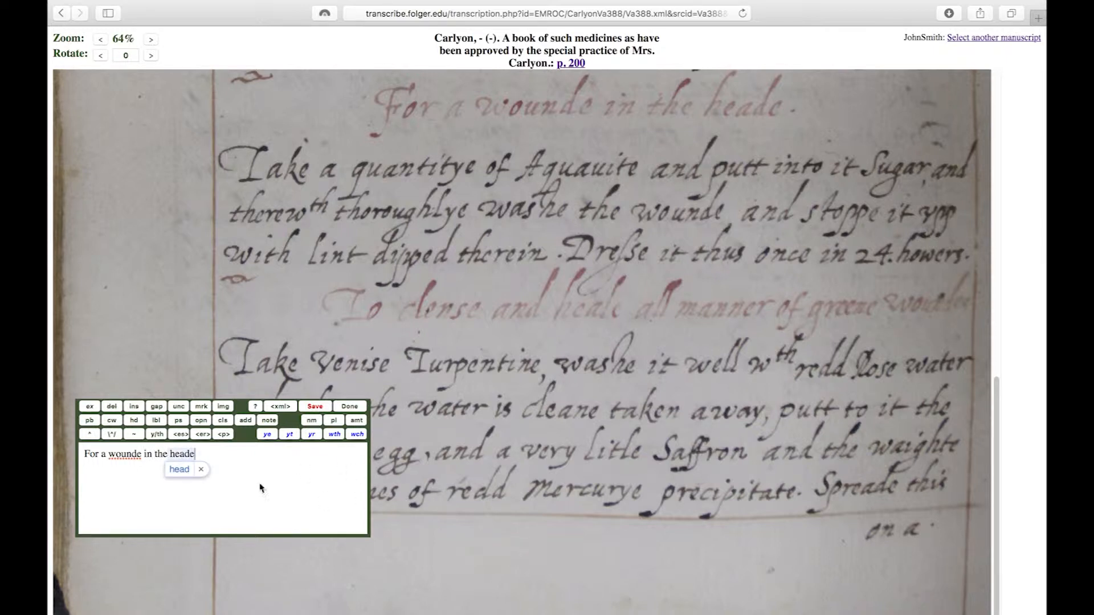
pyautogui.click(200, 470)
# Tag the whole title "For a wounde in the heade" as a heading (hd), including its retyped final "e"
pyautogui.moveTo(196, 454); pyautogui.dragTo(86, 457)
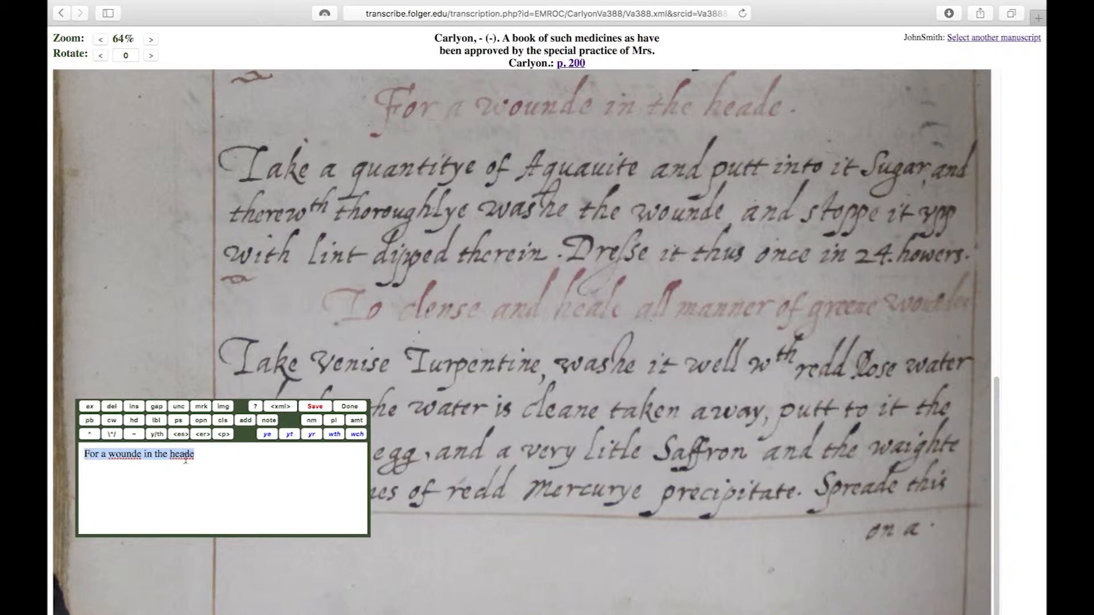
pyautogui.click(134, 422)
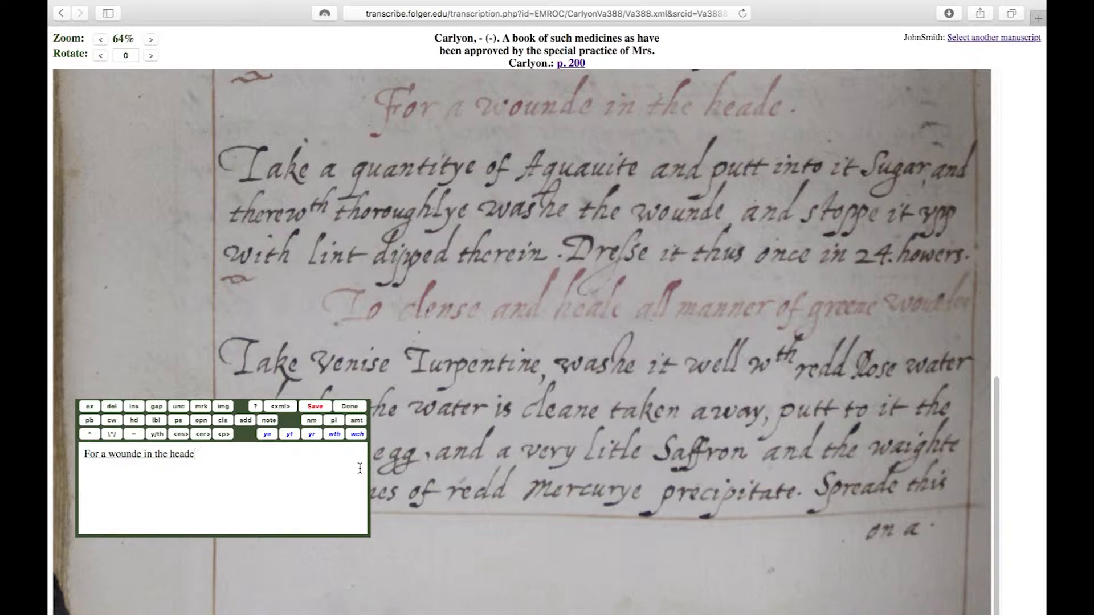
pyautogui.press('BackSpace')
pyautogui.press('Return')
pyautogui.click(194, 454)
pyautogui.write('e')
pyautogui.moveTo(199, 455); pyautogui.dragTo(192, 456)
pyautogui.click(132, 418)
# Transcribe the recipe's first line as "Take a quantitye of Aquauite and putt into it Sugar and", keeping the original spelling
pyautogui.write('Take a quantitye')
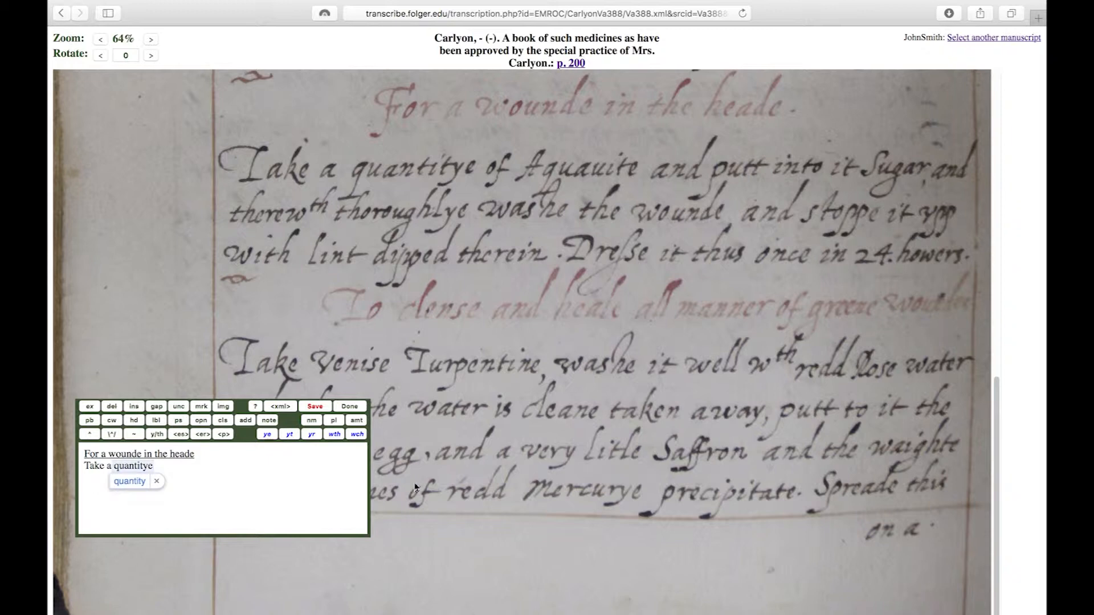
pyautogui.click(156, 482)
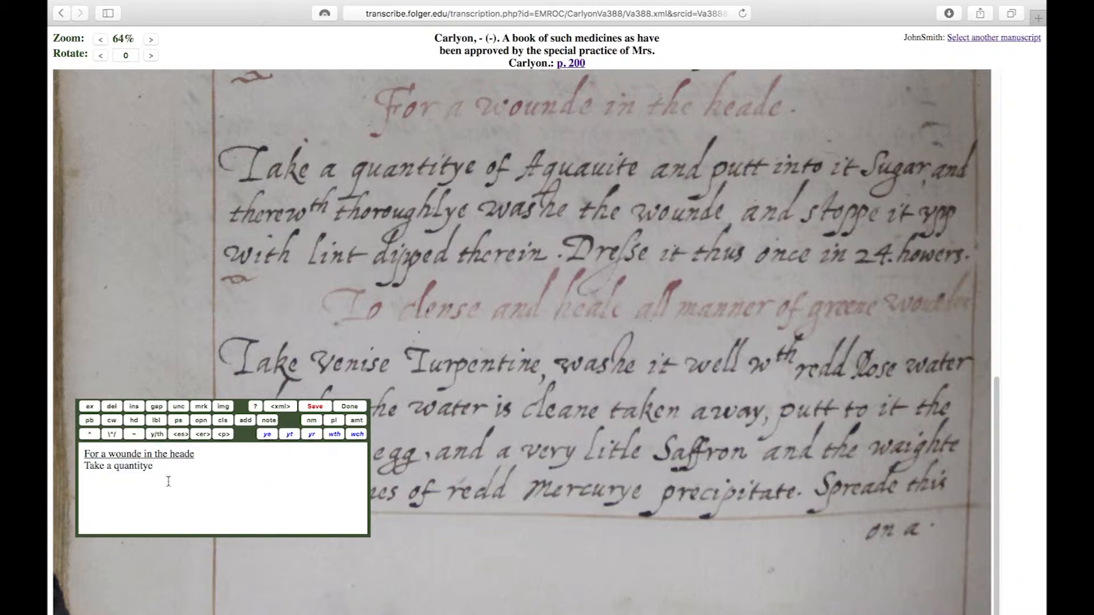
pyautogui.write('of Aquaute')
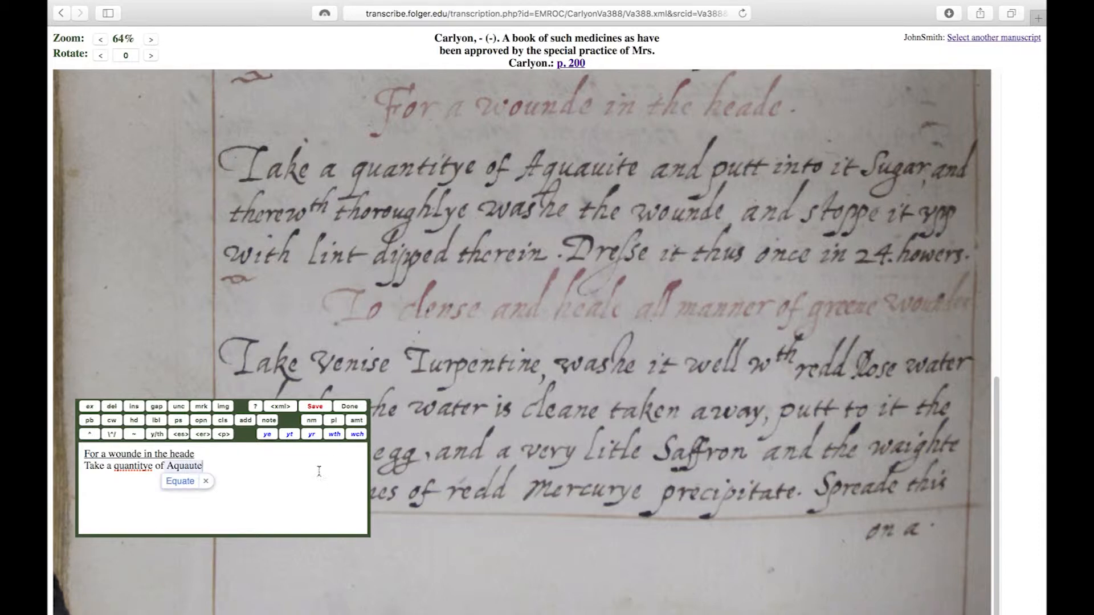
pyautogui.press('BackSpace')
pyautogui.press('BackSpace')
pyautogui.write('ite')
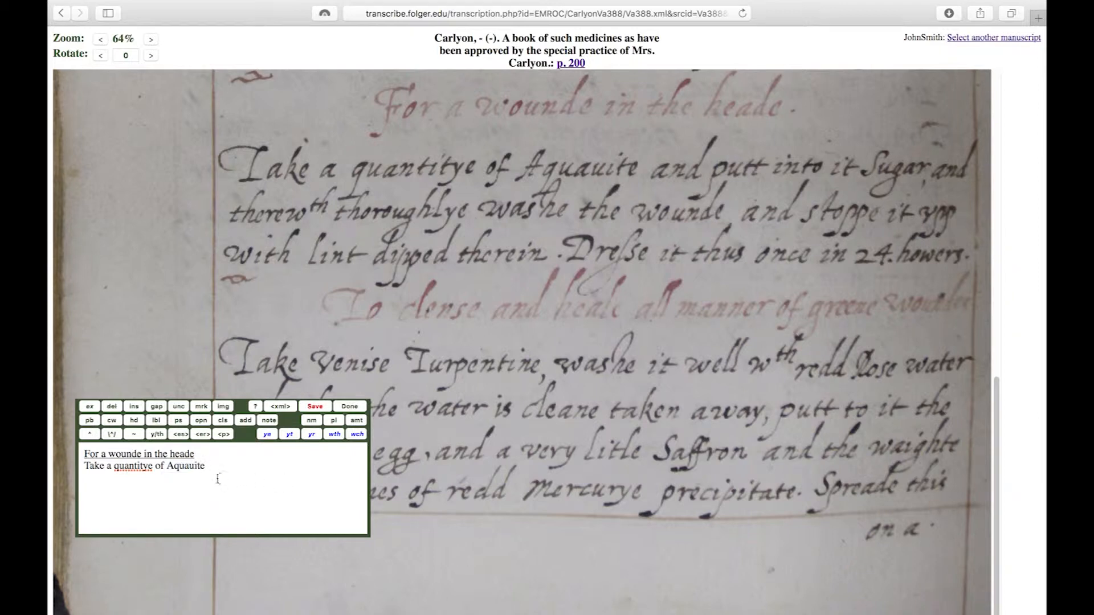
pyautogui.write(' and putt into it Sugar')
pyautogui.write('and')
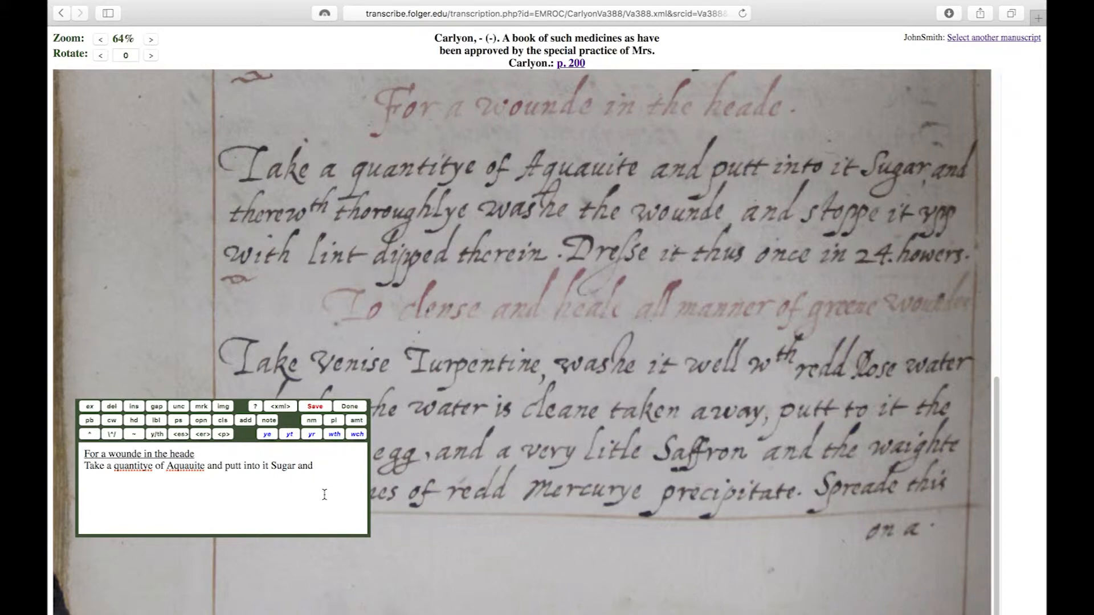
# Begin the second line with "therewith thoroughlye washe the wounde", using the wth abbreviation expansion for "with" and keeping the original spelling
pyautogui.write('there')
pyautogui.click(335, 435)
pyautogui.write('thoroughlye')
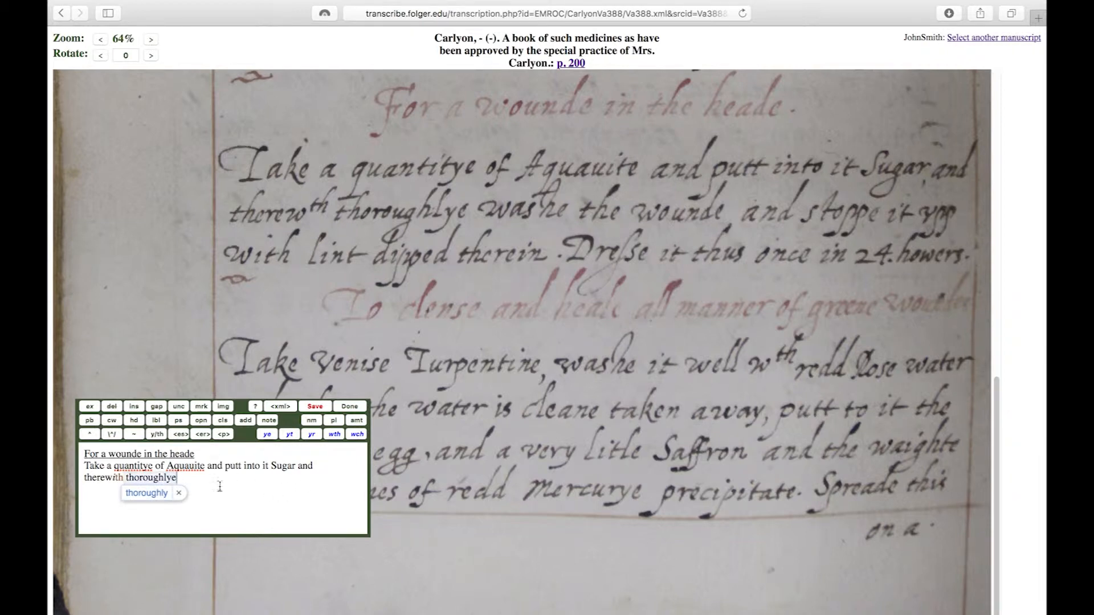
pyautogui.click(180, 494)
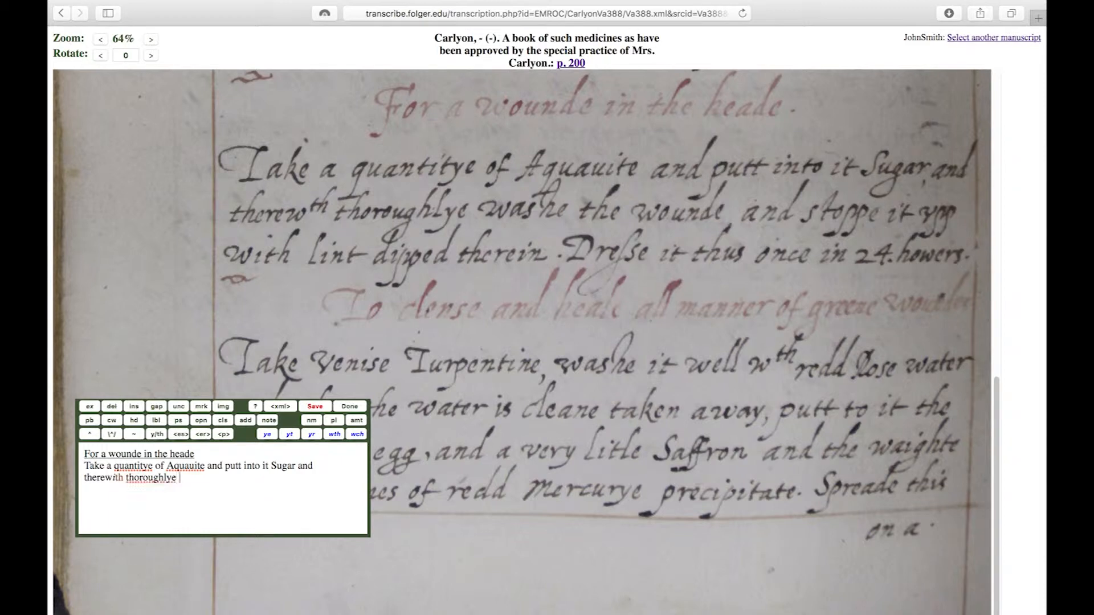
pyautogui.write('was')
pyautogui.write('he')
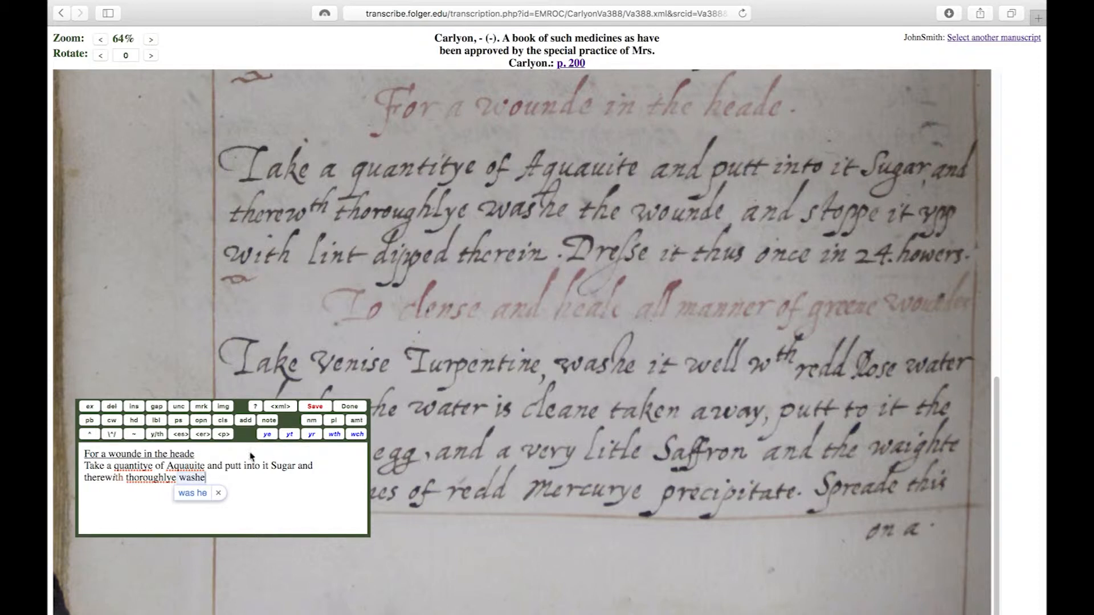
pyautogui.click(218, 493)
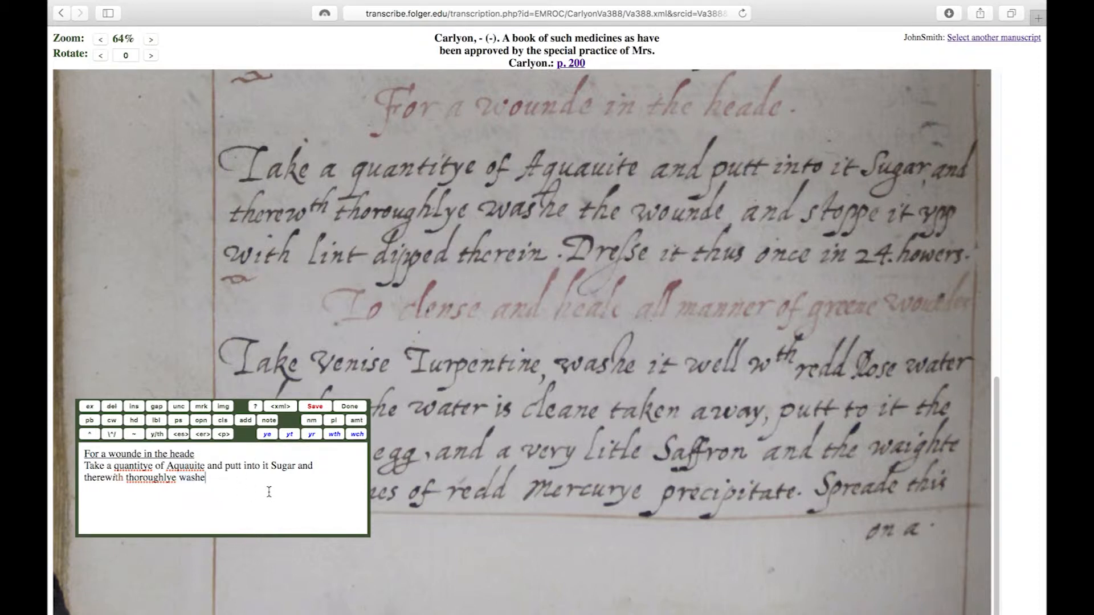
pyautogui.write('the wounde')
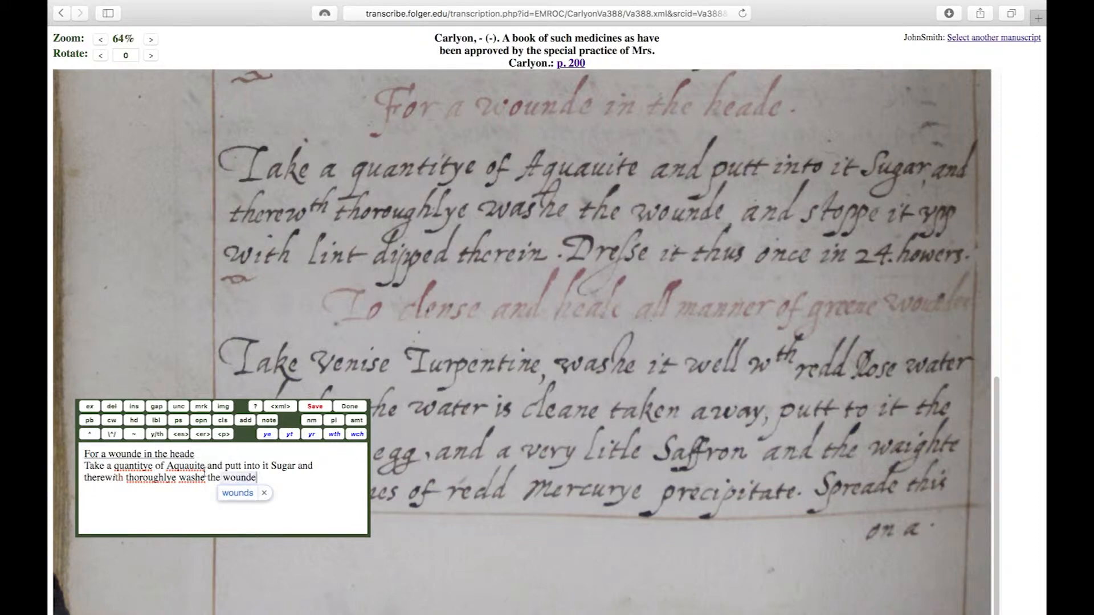
pyautogui.click(264, 493)
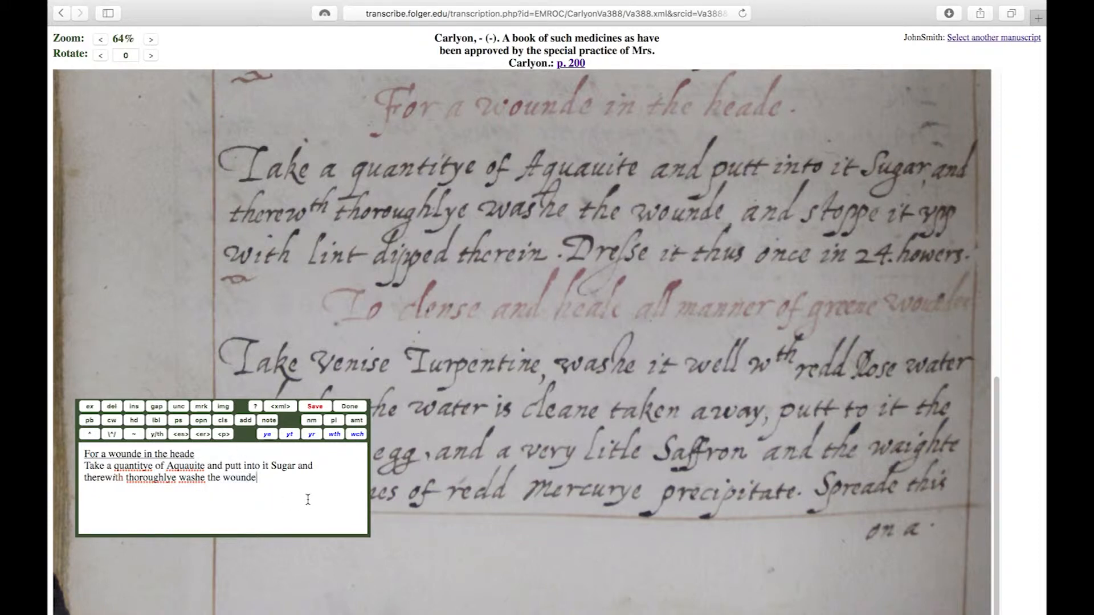
# Complete the second recipe line with "and stoppe it vpp", correcting the spelling to match the manuscript
pyautogui.write('and stoppe')
pyautogui.press('BackSpace')
pyautogui.press('BackSpace')
pyautogui.write('it')
pyautogui.click(294, 479)
pyautogui.write('pe')
pyautogui.press('Right')
pyautogui.press('Right')
pyautogui.press('Right')
pyautogui.write('vpp')
pyautogui.press('Return')
pyautogui.press('BackSpace')
pyautogui.write('v')
pyautogui.press('Right')
pyautogui.press('Right')
# Transcribe the third line as "with lint dipped therein. Dresse it thus once in 24.howers.", keeping the spelling "Dresse"
pyautogui.write('with ')
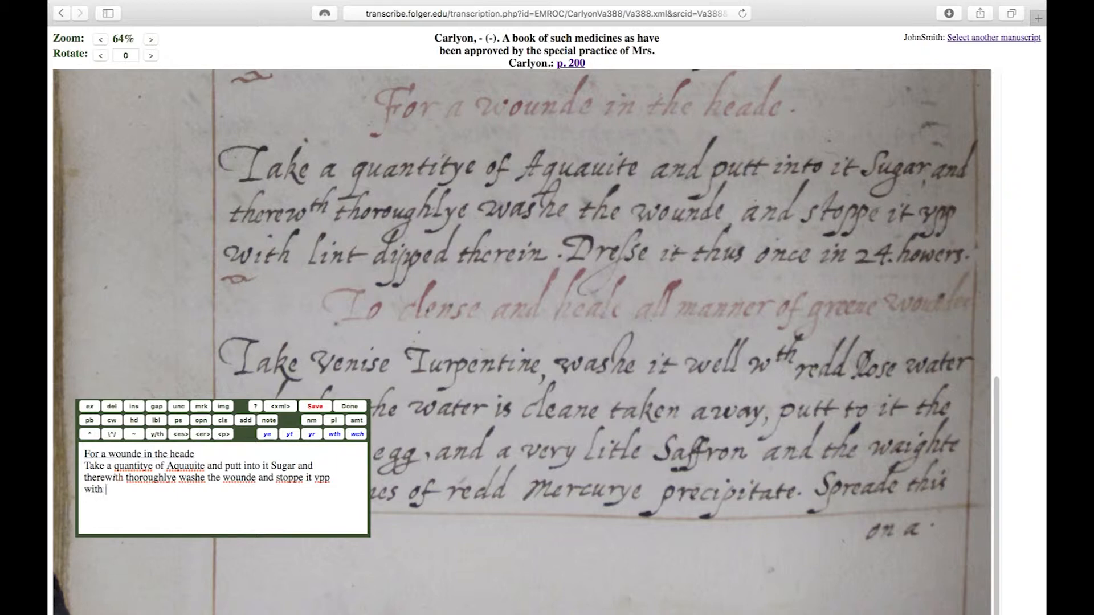
pyautogui.write('lint dipped therein. D')
pyautogui.write('resse')
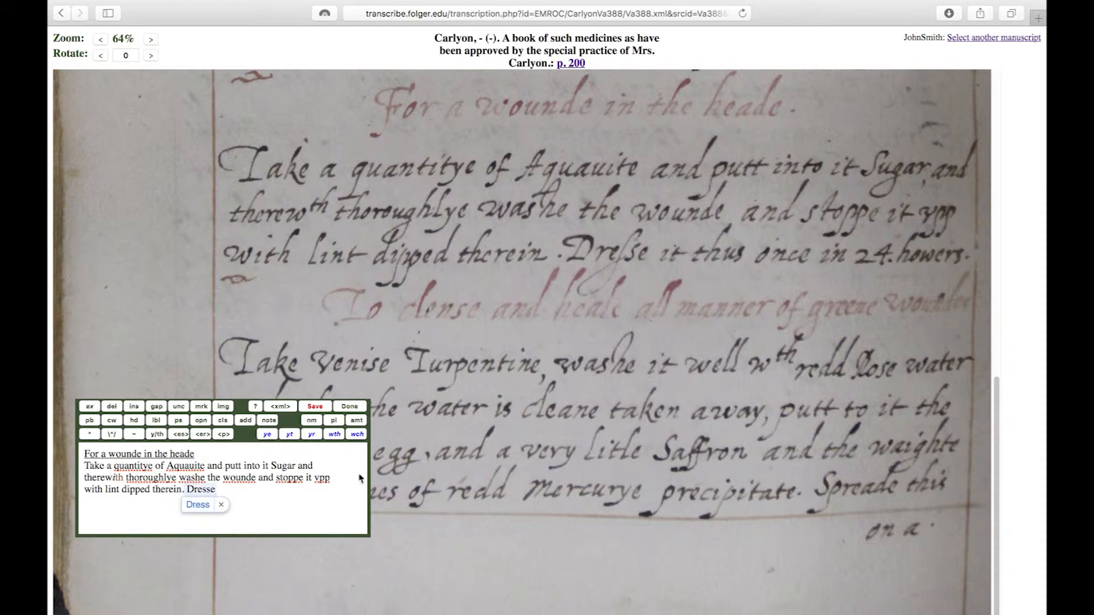
pyautogui.click(220, 505)
pyautogui.write('it thus o')
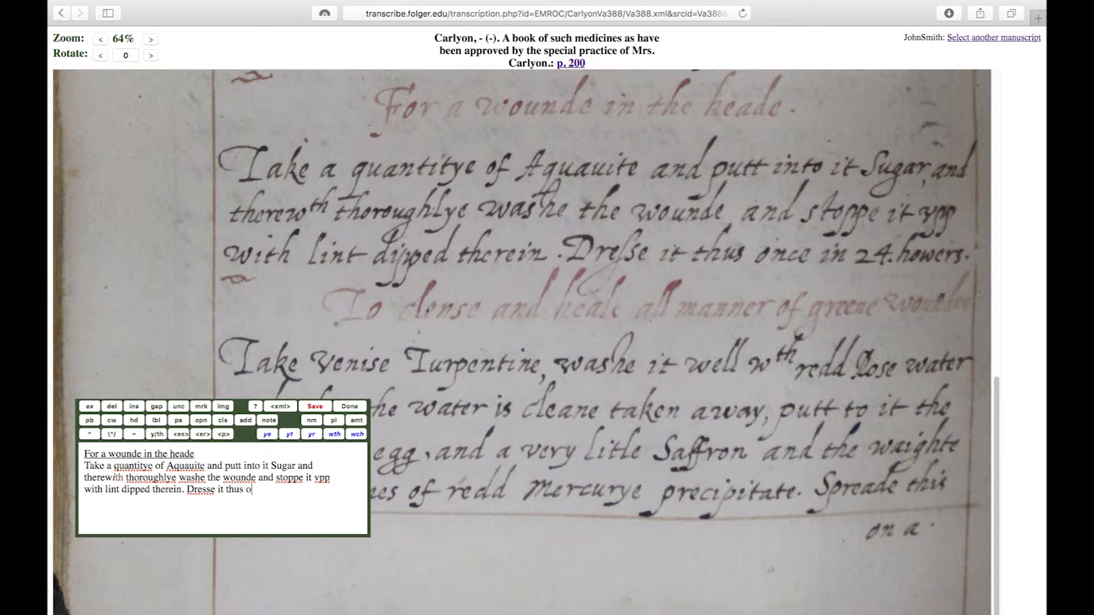
pyautogui.write('nce in 24.ho')
pyautogui.write('wers.')
# Begin the second heading on a new line as "To clense and heale", correcting "cleanse" to the manuscript's spelling
pyautogui.write('To cleanse')
pyautogui.write(' and')
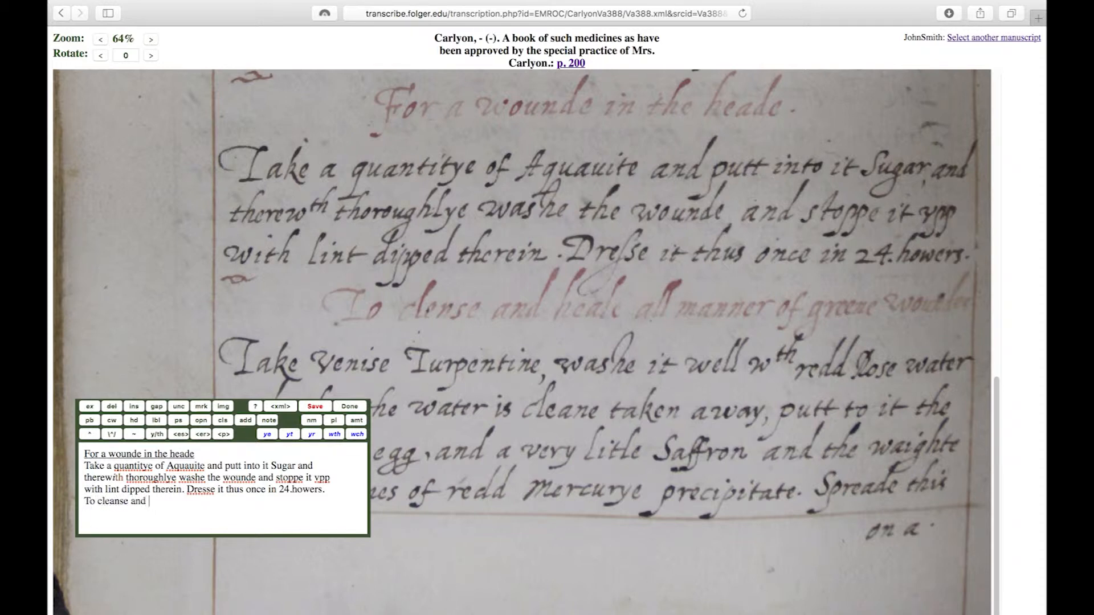
pyautogui.press('BackSpace')
pyautogui.press('BackSpace')
pyautogui.press('BackSpace')
pyautogui.press('BackSpace')
pyautogui.press('BackSpace')
pyautogui.press('BackSpace')
pyautogui.press('BackSpace')
pyautogui.press('BackSpace')
pyautogui.write('nse and heale')
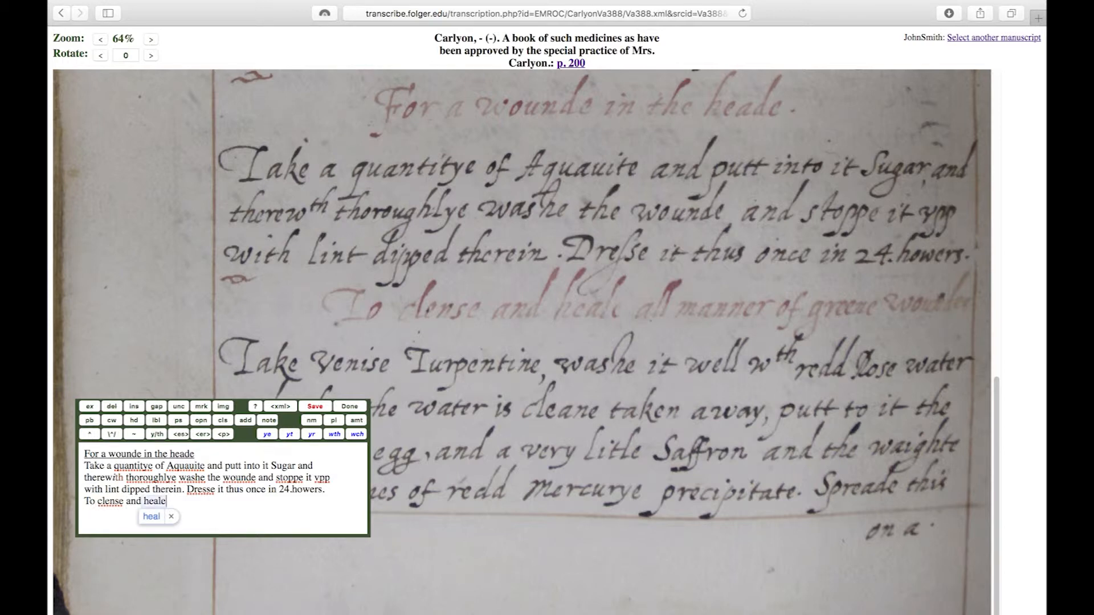
# Complete the second heading with "all manner of greene woundes", rejecting the spelling suggestions
pyautogui.click(171, 516)
pyautogui.write('all mann')
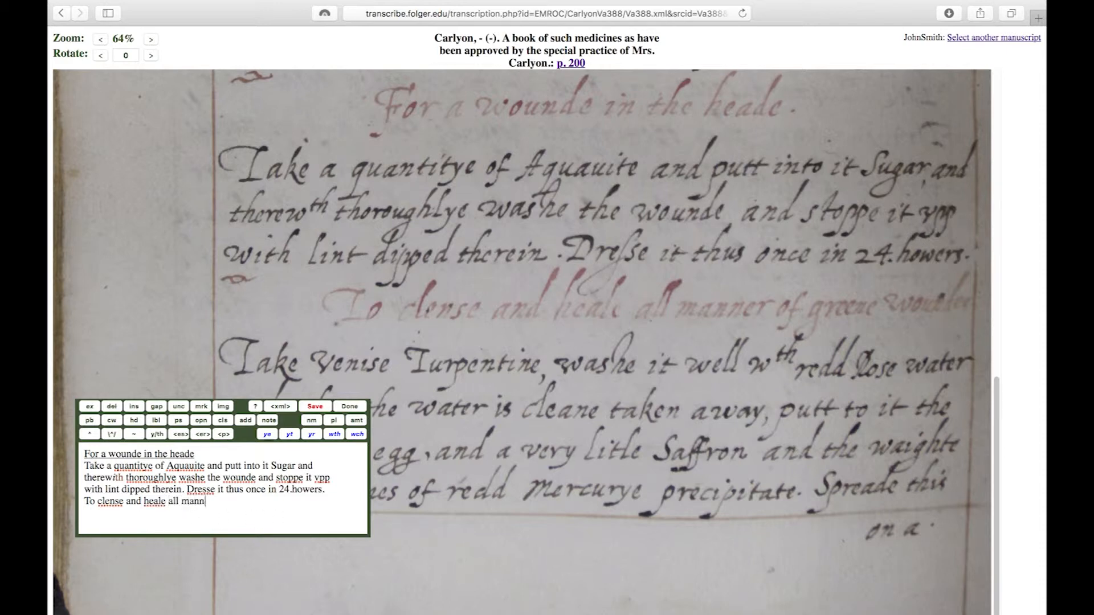
pyautogui.write('er of gre')
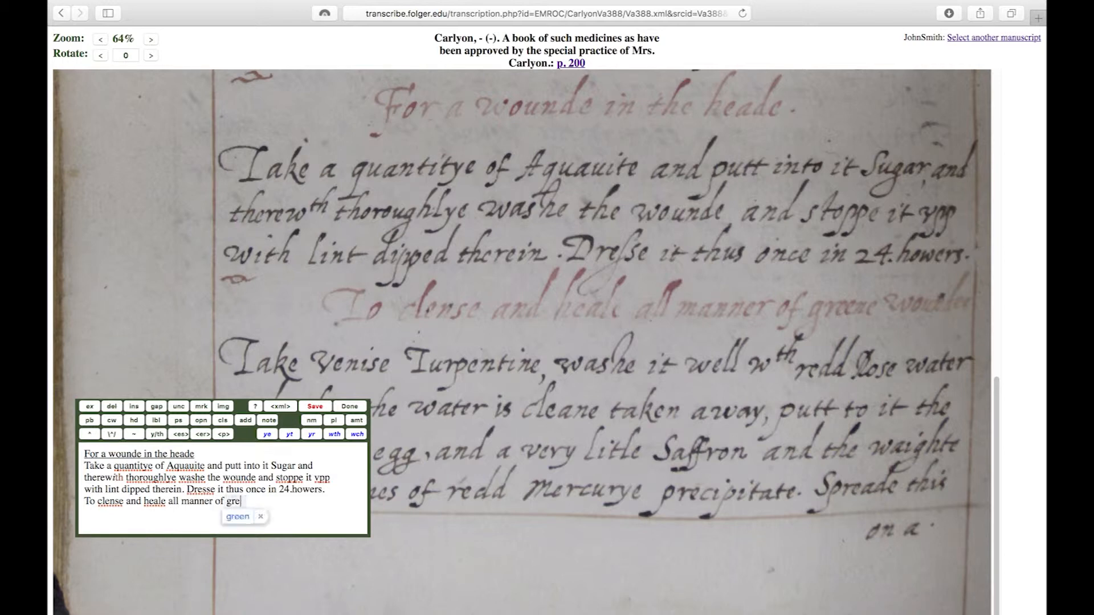
pyautogui.write('ene woundes')
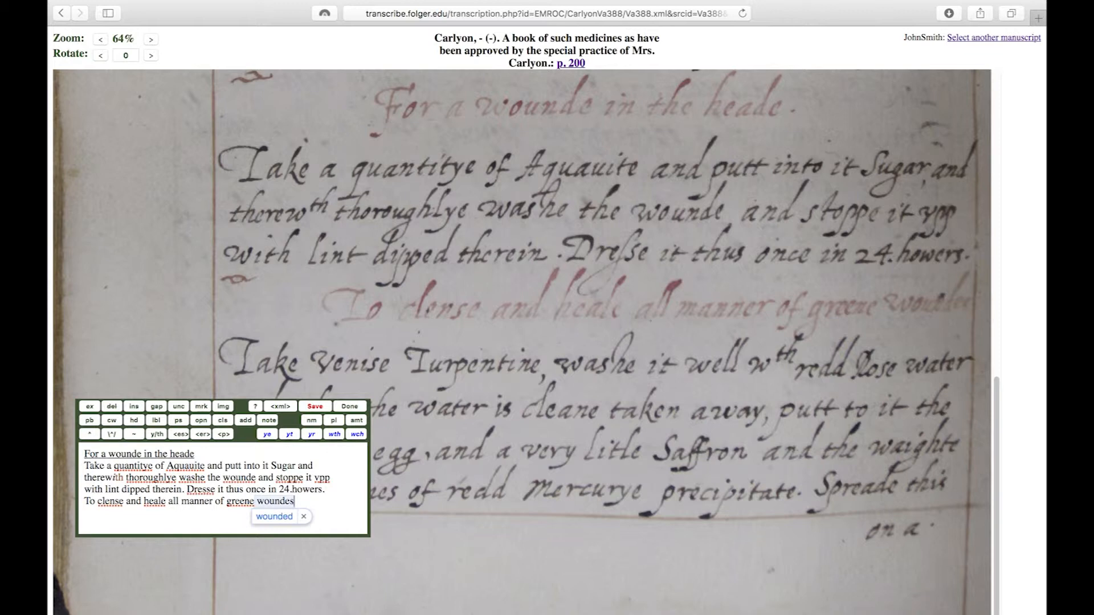
pyautogui.click(304, 516)
# Try to tag the line "To clense and heale all manner of greene woundes" as a heading in the formatted view
pyautogui.moveTo(296, 503); pyautogui.dragTo(85, 503)
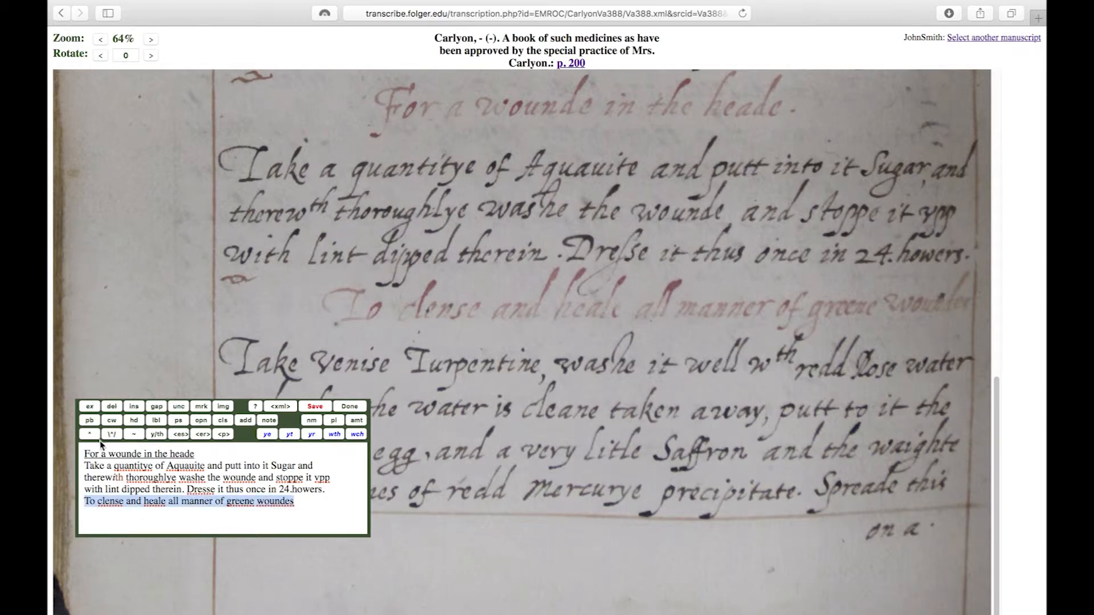
pyautogui.click(135, 422)
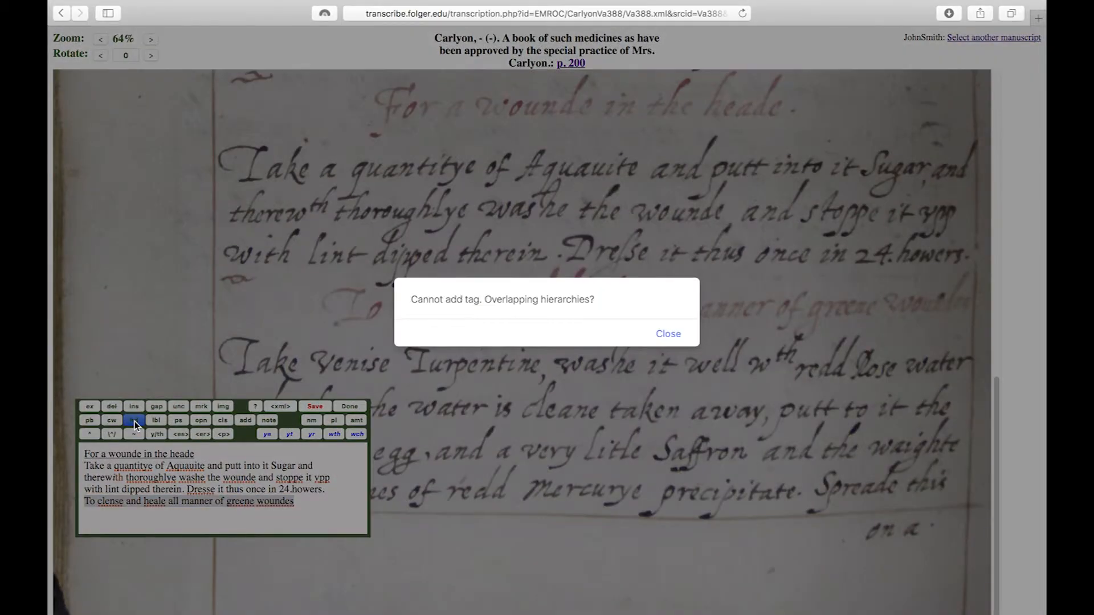
pyautogui.click(667, 335)
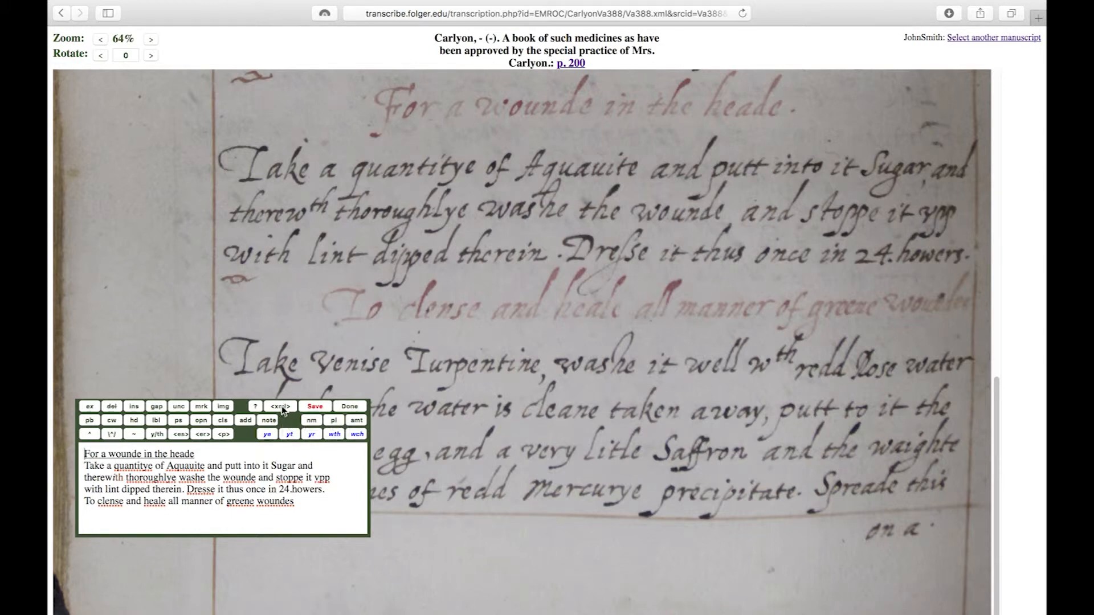
# Tag the line "To clense and heale all manner of greene woundes" as a heading in the XML view, and return to the formatted view
pyautogui.click(283, 409)
pyautogui.scroll(-1, 313, 491)
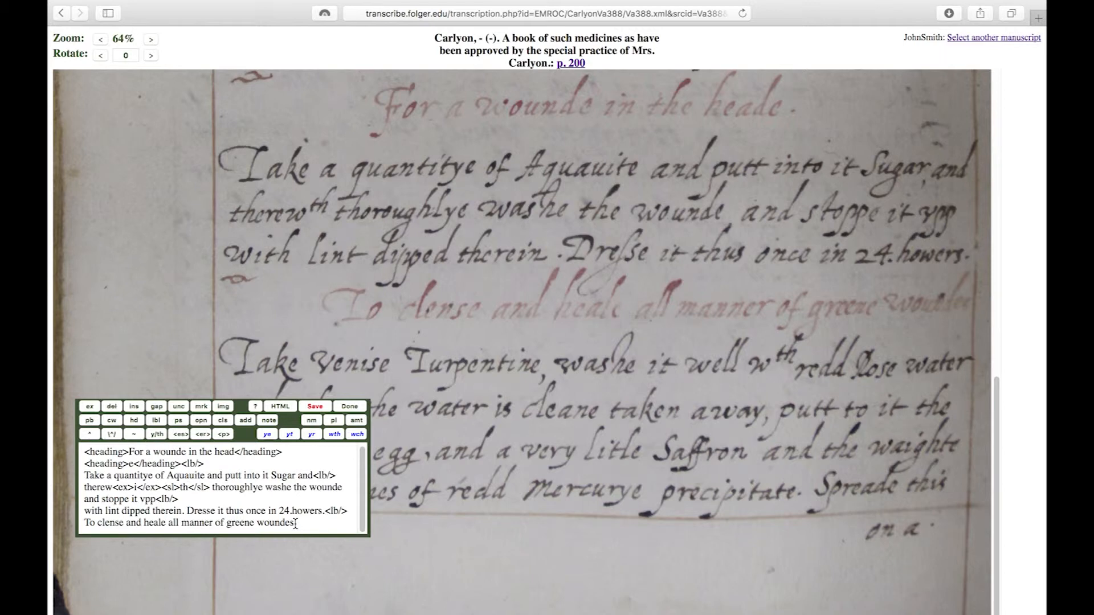
pyautogui.moveTo(295, 524); pyautogui.dragTo(87, 525)
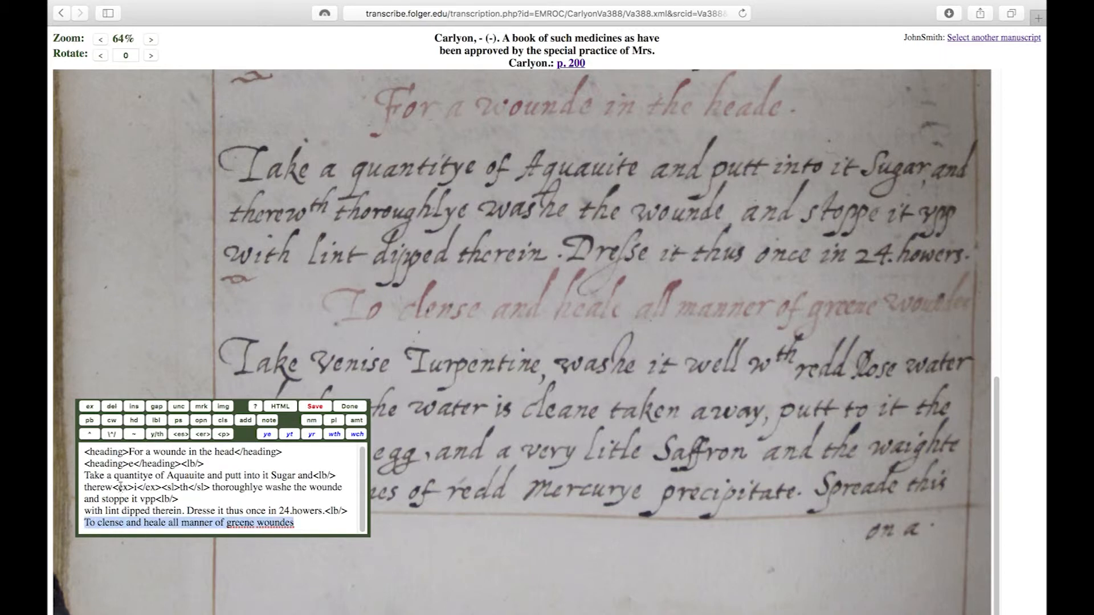
pyautogui.click(134, 420)
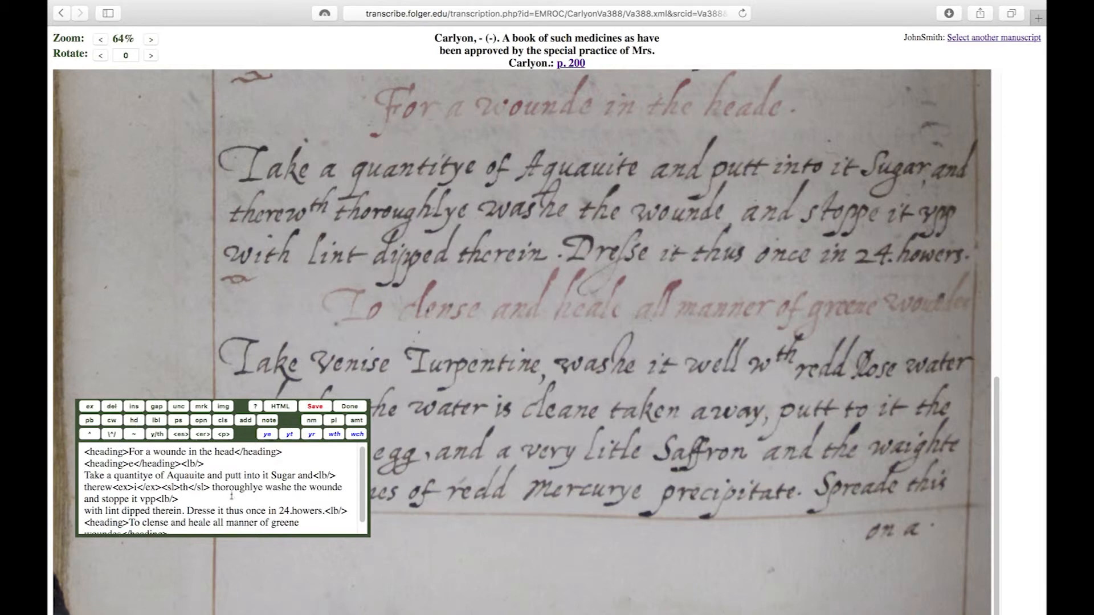
pyautogui.scroll(-1, 245, 498)
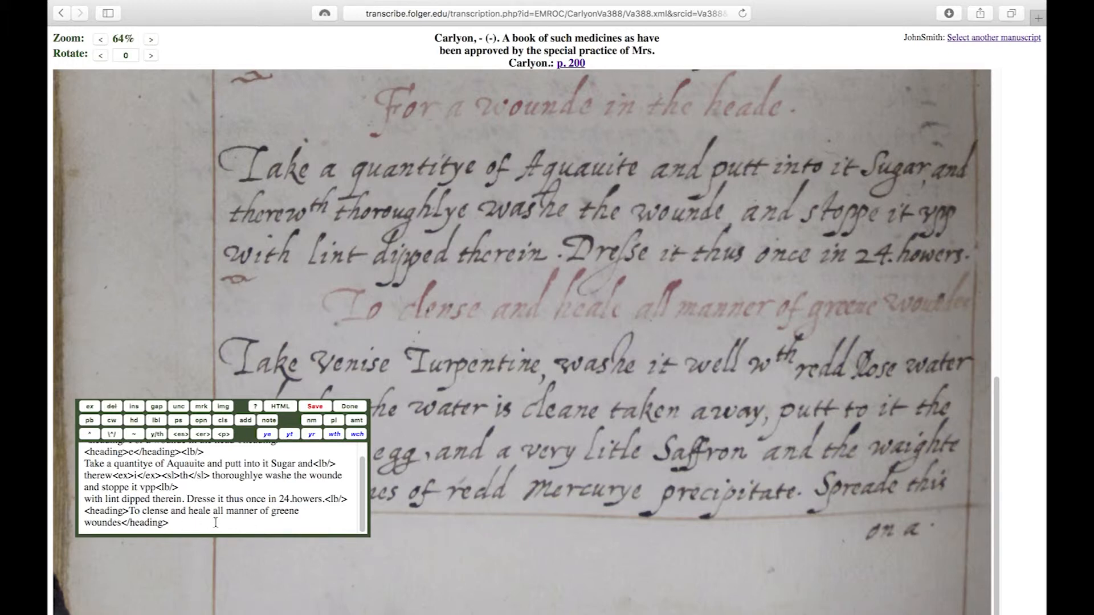
pyautogui.click(281, 407)
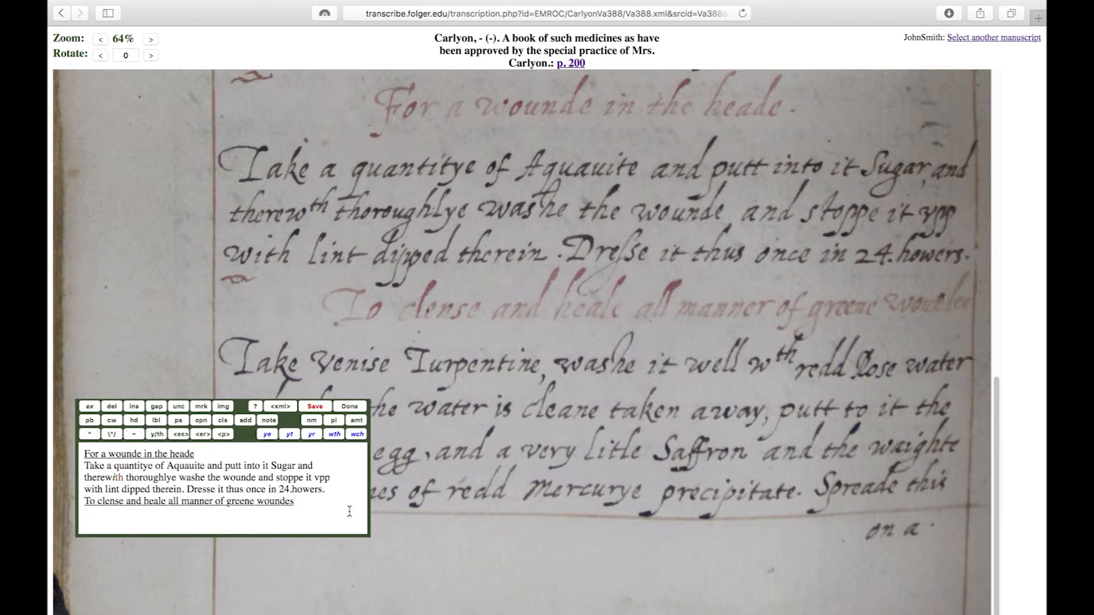
# Start a new line below the second heading and move the transcription box clear of the second recipe's manuscript text
pyautogui.press('Return')
pyautogui.moveTo(247, 437); pyautogui.dragTo(237, 166)
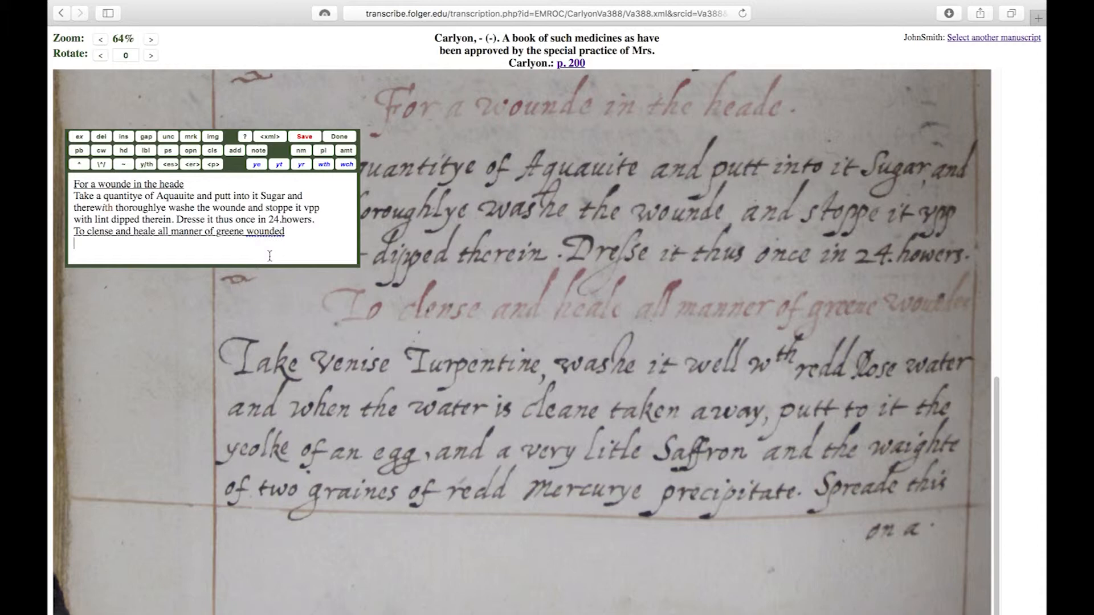
pyautogui.scroll(-1, 591, 387)
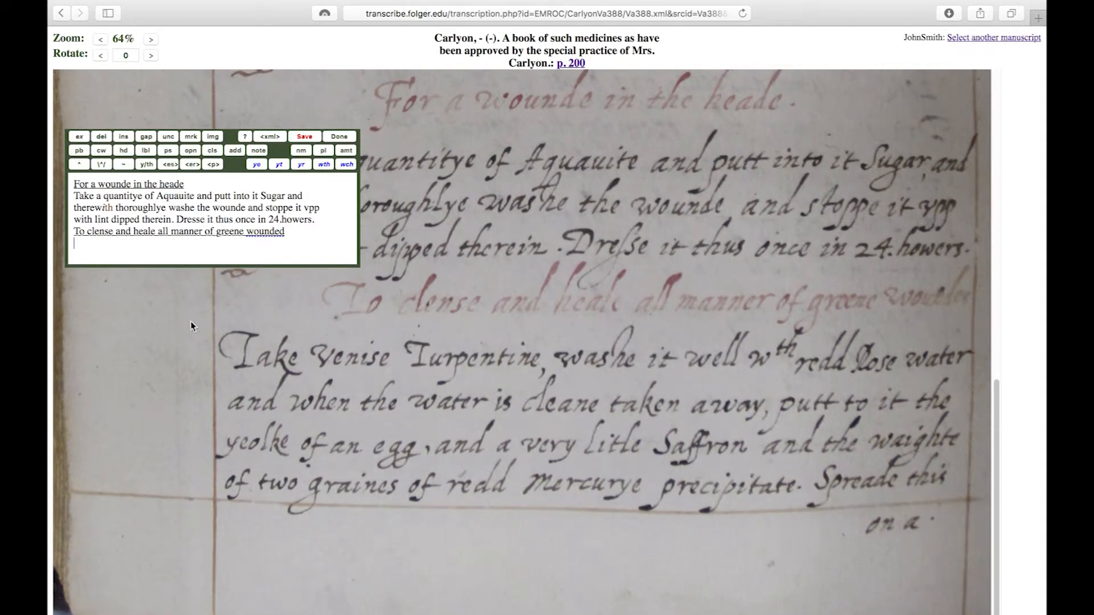
# Transcribe the second recipe's first line as "Take venise Turpentine, was he it well with redd Rose water", using the wth abbreviation expansion for "with"
pyautogui.write('Take va')
pyautogui.write('nise')
pyautogui.press('BackSpace')
pyautogui.press('BackSpace')
pyautogui.press('BackSpace')
pyautogui.press('BackSpace')
pyautogui.press('BackSpace')
pyautogui.write('enise Turpentine, was he it')
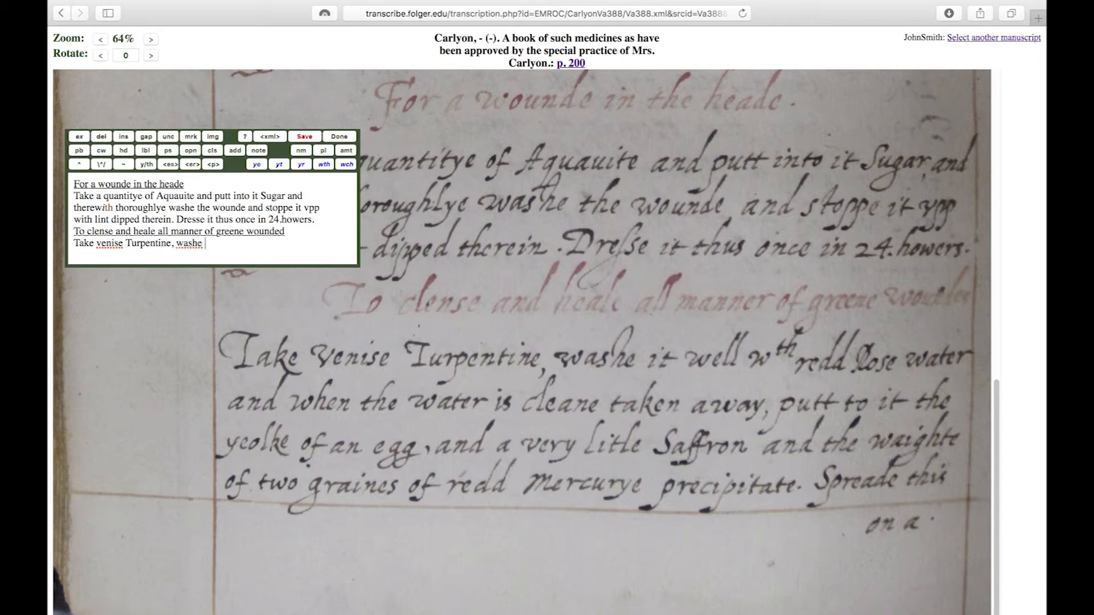
pyautogui.write(' well')
pyautogui.click(322, 164)
pyautogui.write('redd Rose w')
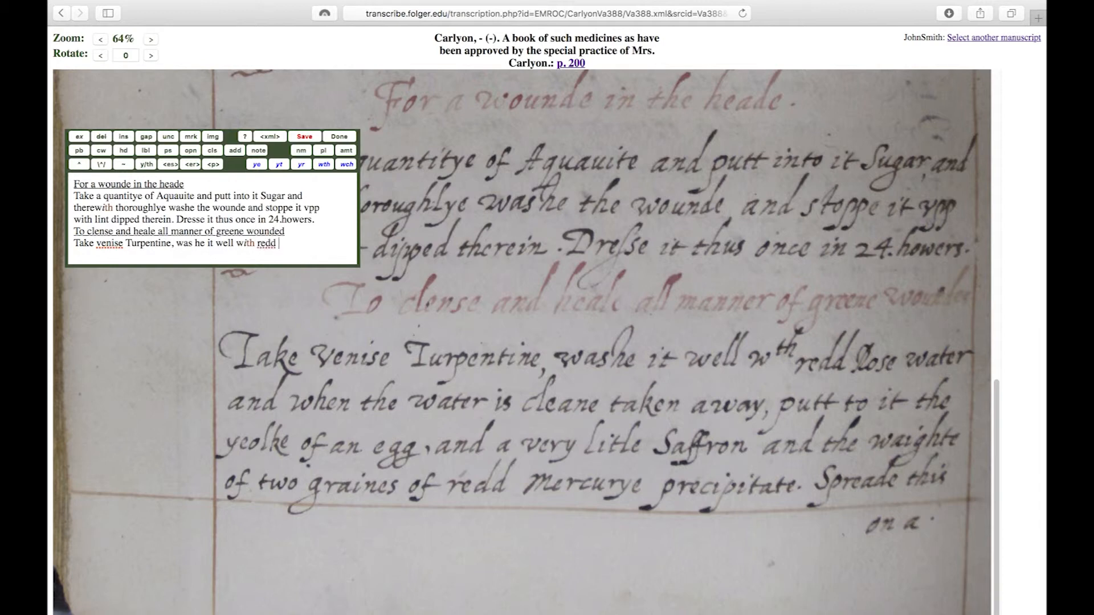
pyautogui.write('ater')
# Transcribe the second recipe's second line as "and when the water is cleane taken away, putt to it the", keeping the spelling "cleane"
pyautogui.press('Return')
pyautogui.write('and when the water is cleane')
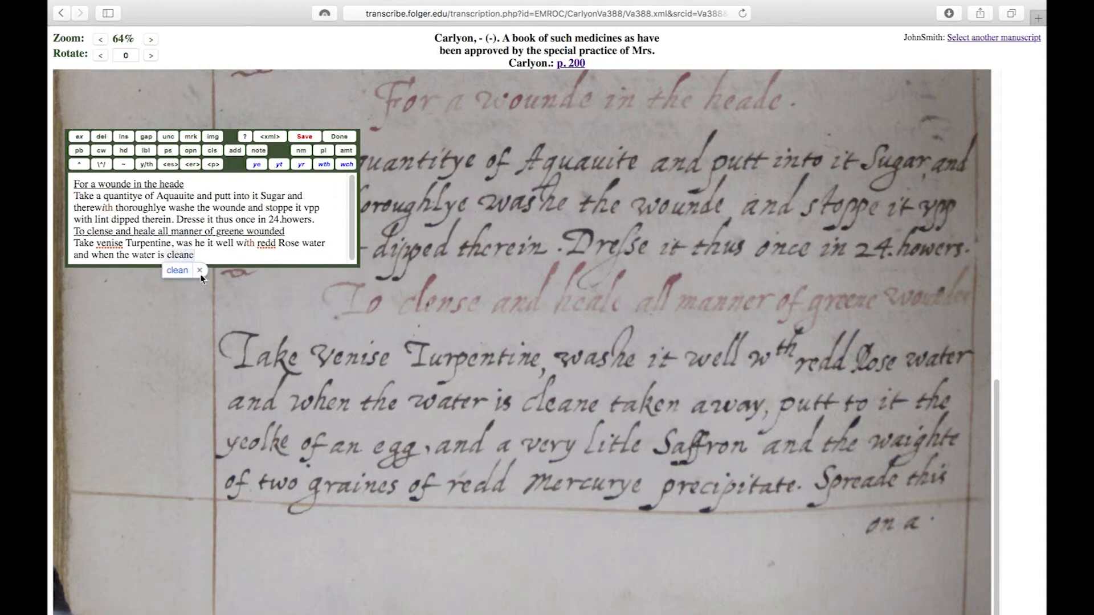
pyautogui.click(199, 271)
pyautogui.write('taken away, putt to it the')
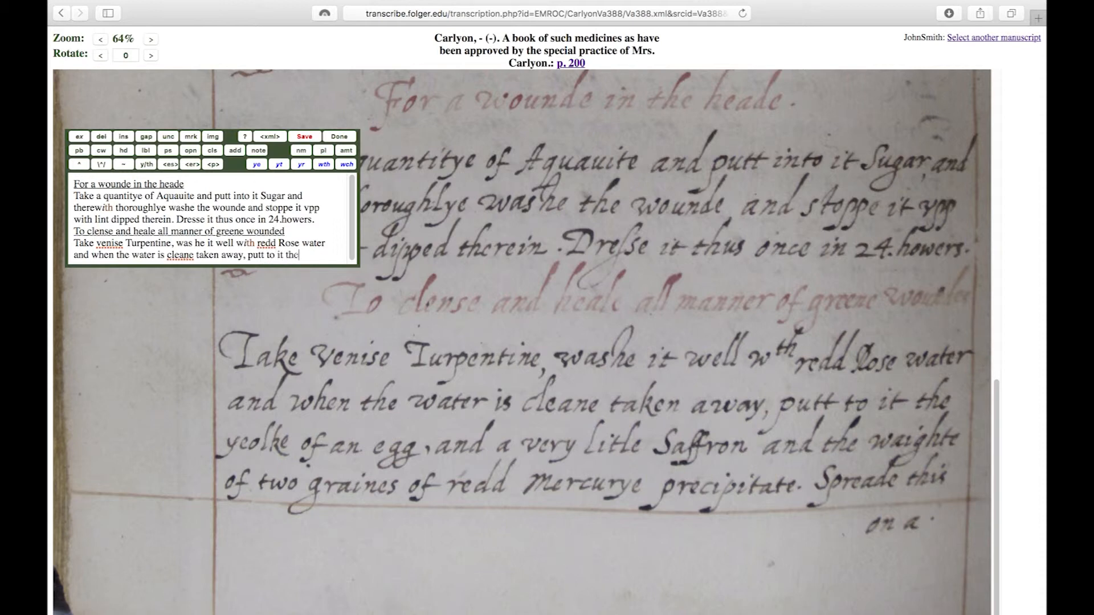
# Transcribe the third line as "yeolke of an egg, and a very litle Saffron and the waighte", rejecting the modern spelling suggestions
pyautogui.press('Return')
pyautogui.write('yeolke')
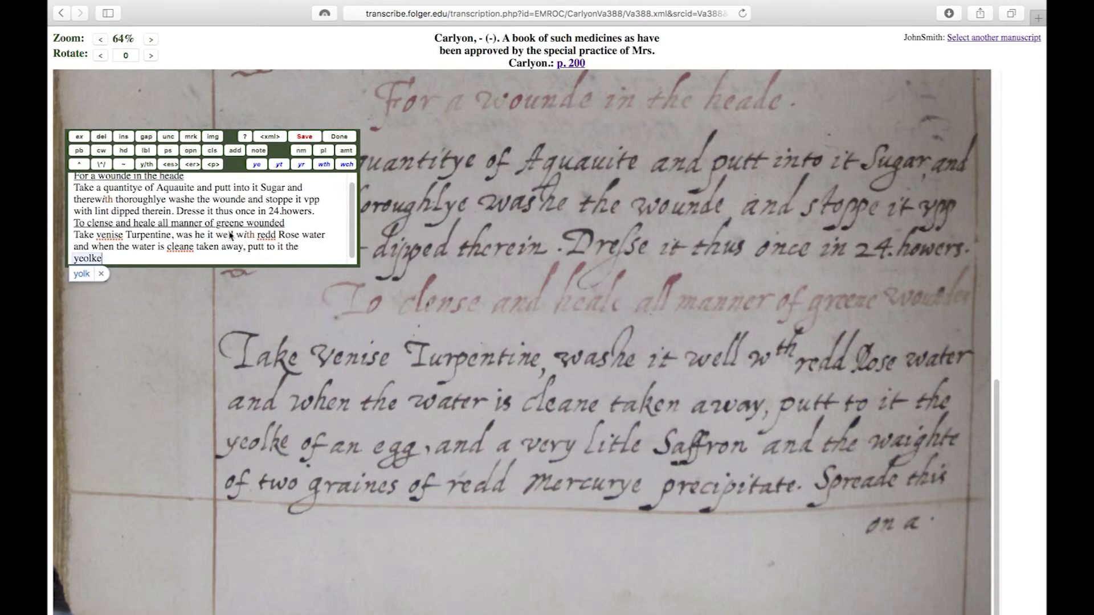
pyautogui.click(101, 273)
pyautogui.write('of ')
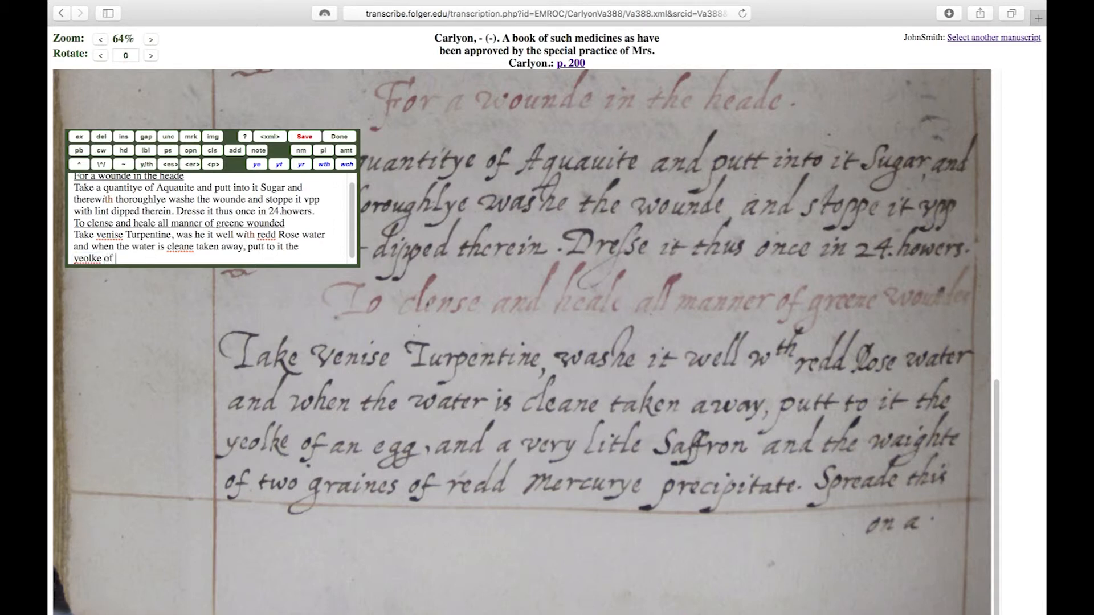
pyautogui.write('an egg, and a very litle')
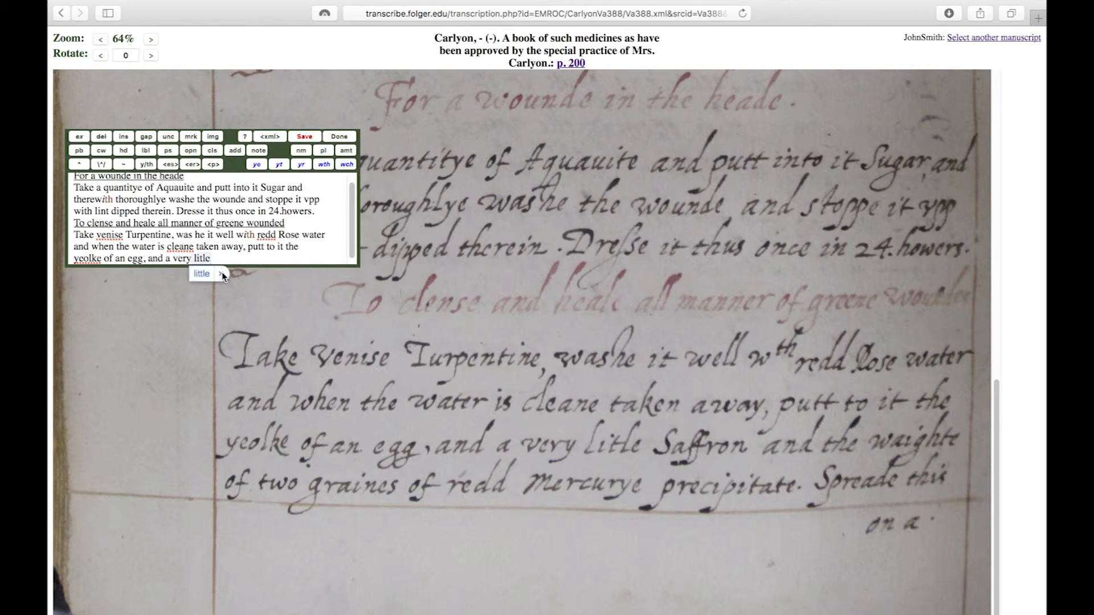
pyautogui.write(' Sa')
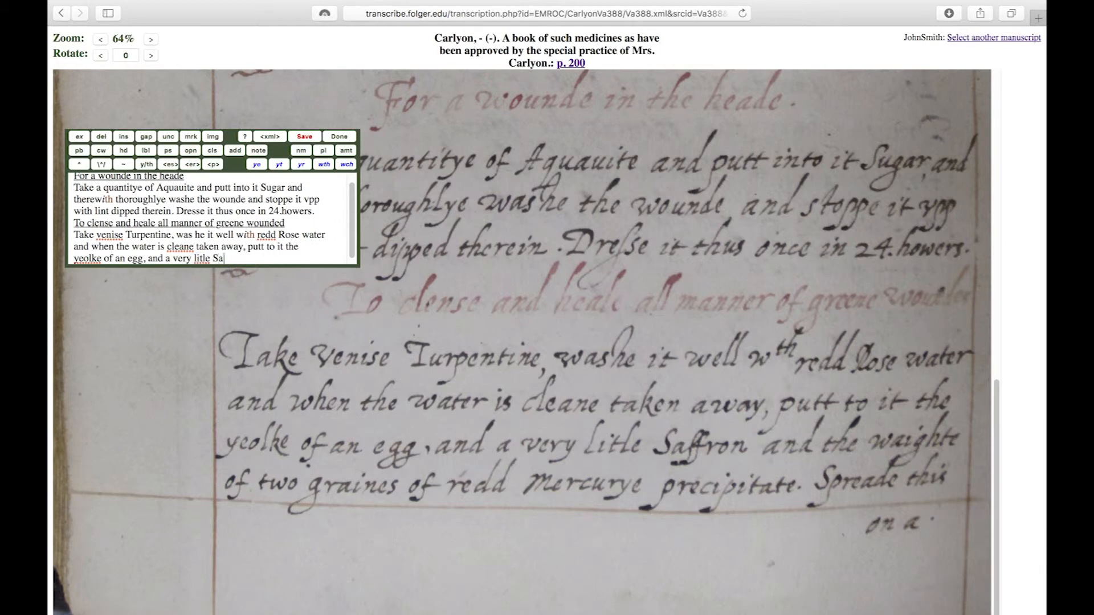
pyautogui.write('ffron and the waighte')
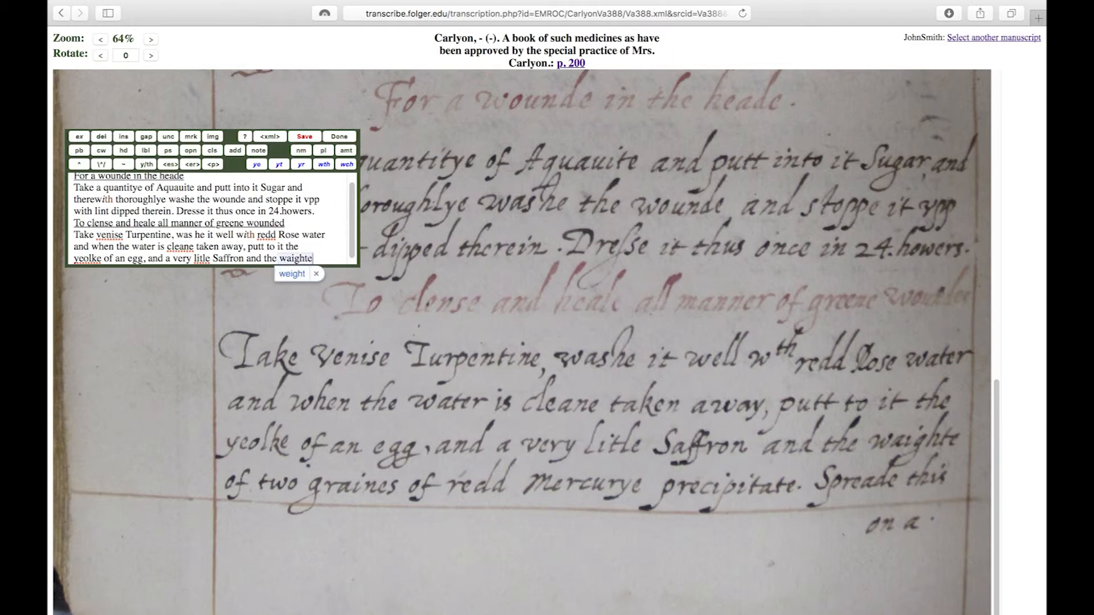
pyautogui.click(316, 275)
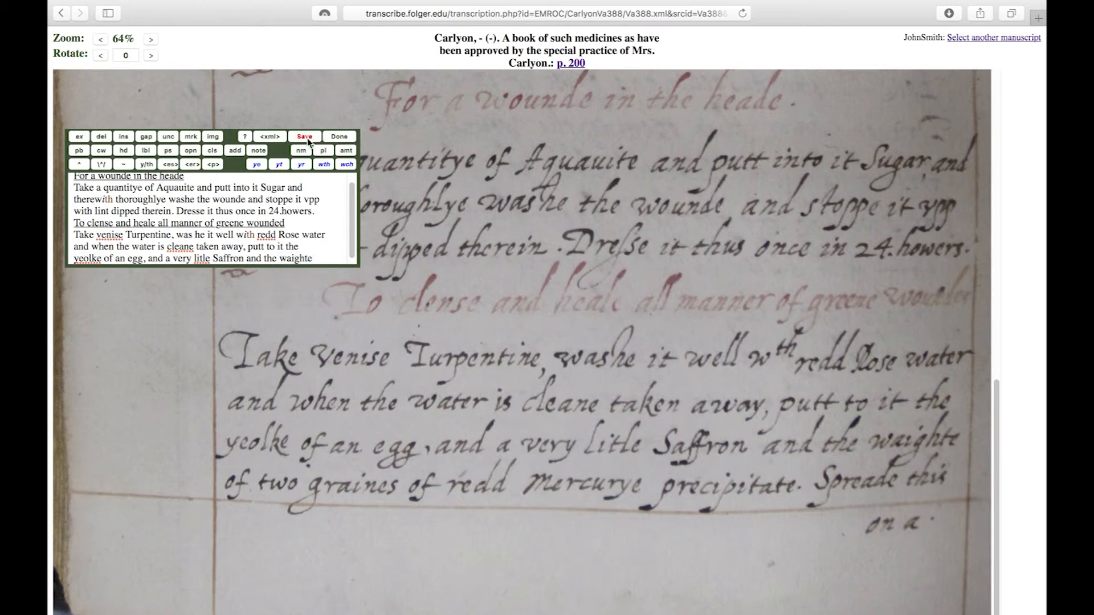
# Transcribe the fourth line as "of two graines of redd Mercurye precipitate. Spreade this", keeping the original spelling
pyautogui.scroll(-1, 328, 235)
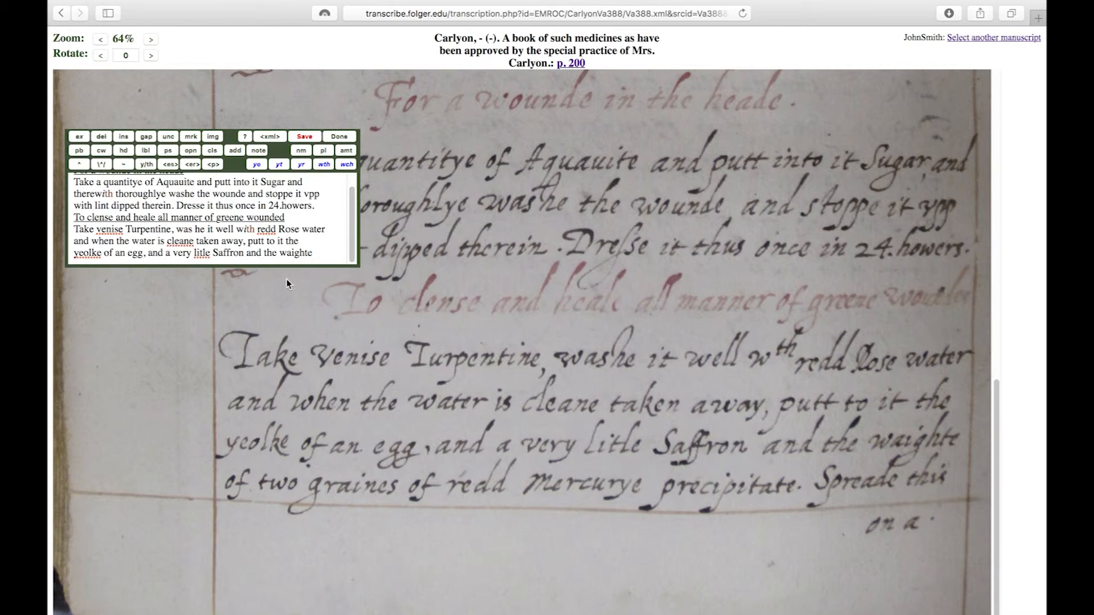
pyautogui.press('Return')
pyautogui.write('of tw')
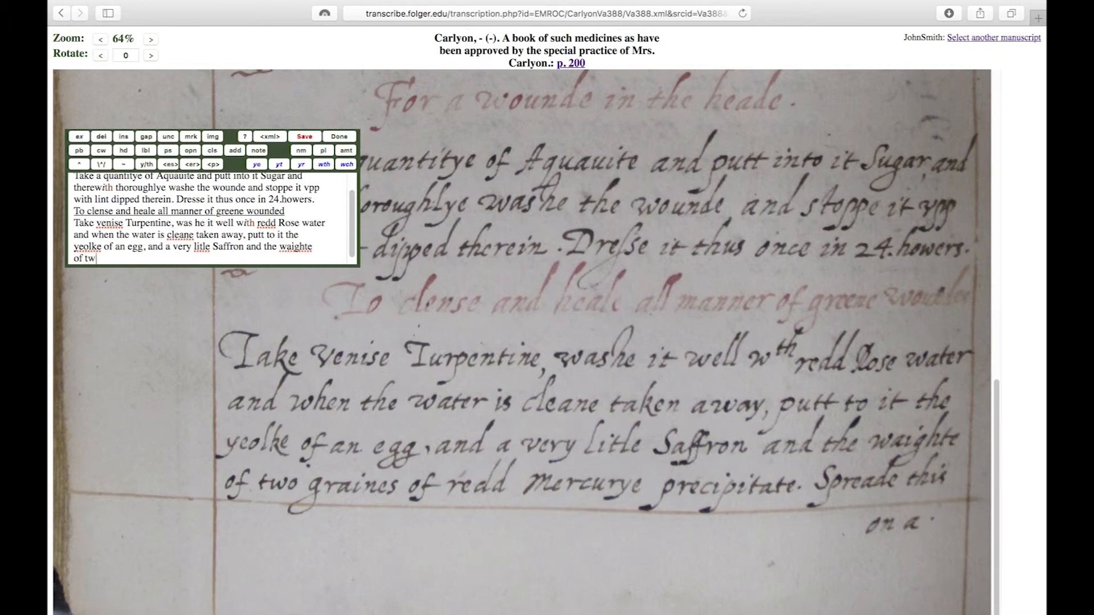
pyautogui.write('o graines')
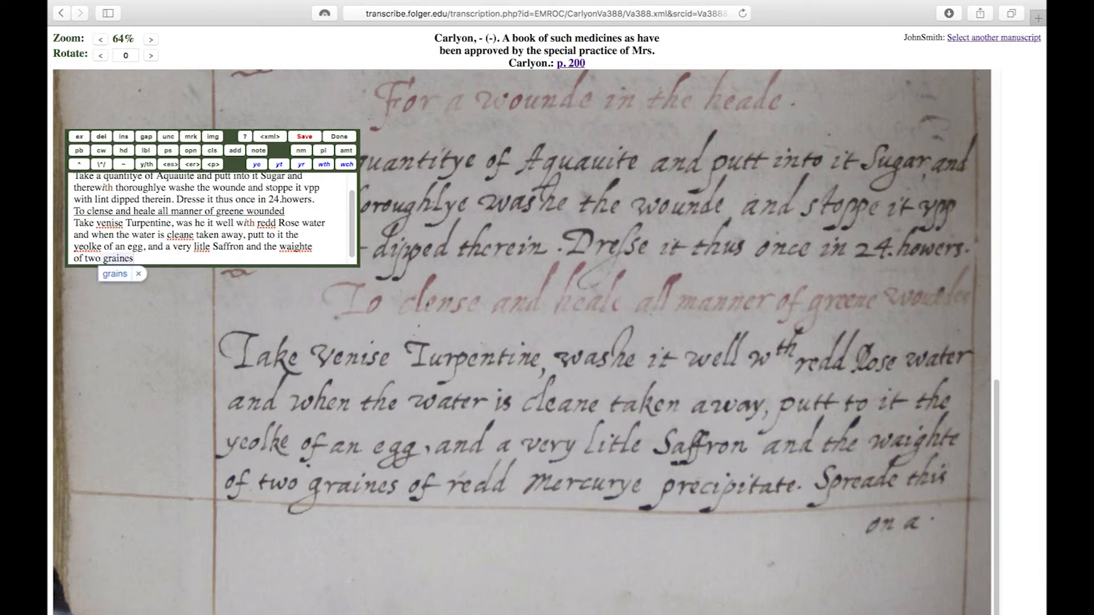
pyautogui.click(138, 274)
pyautogui.write('of')
pyautogui.write(' re')
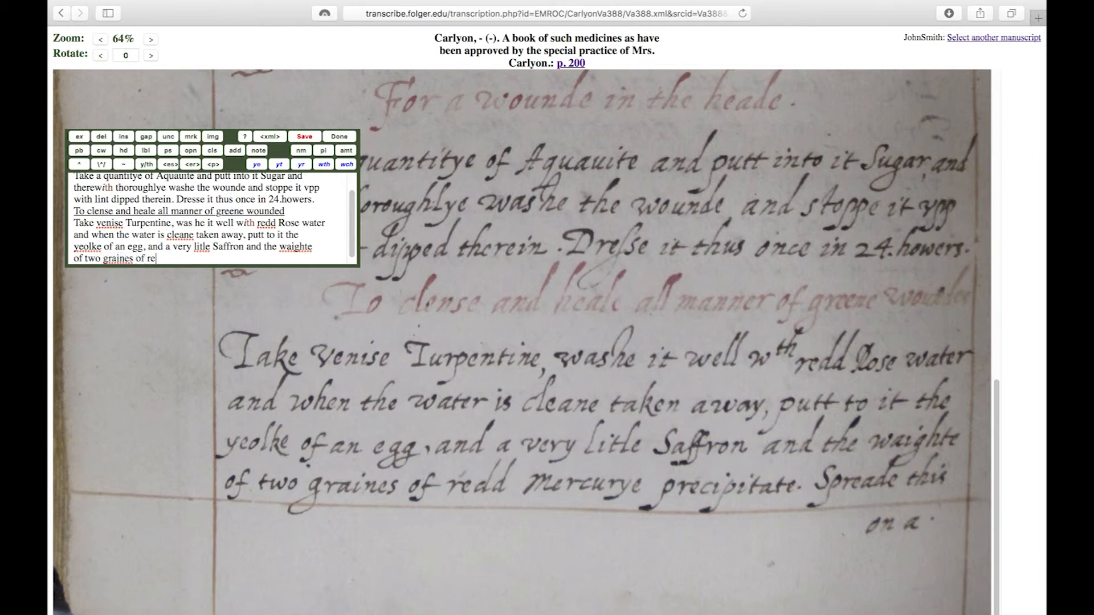
pyautogui.write('dd Mercurye')
pyautogui.write('precipitate. Spreade')
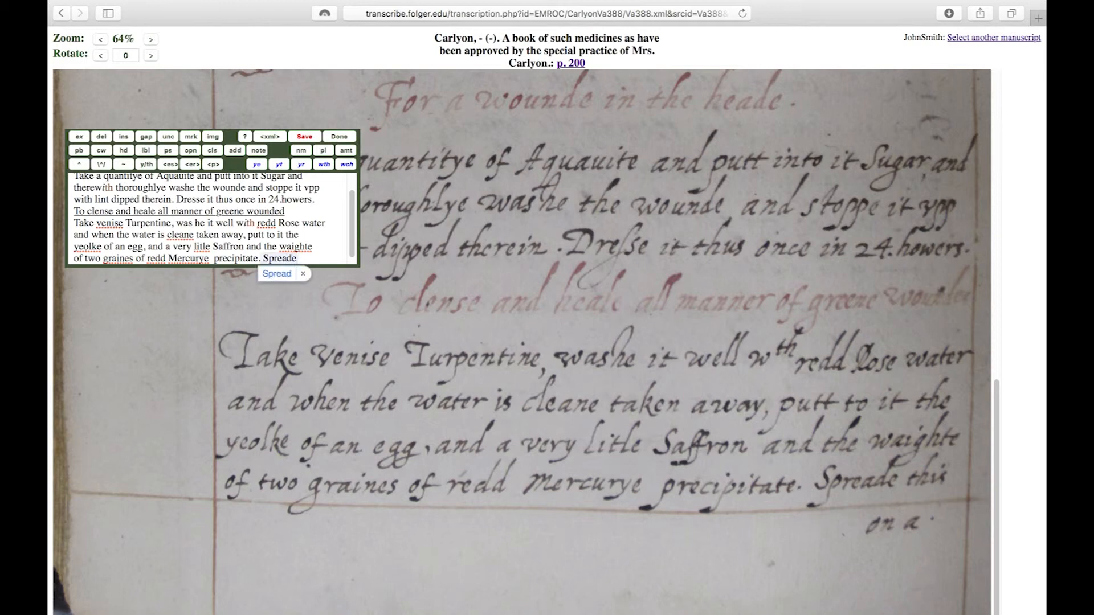
pyautogui.write(' this')
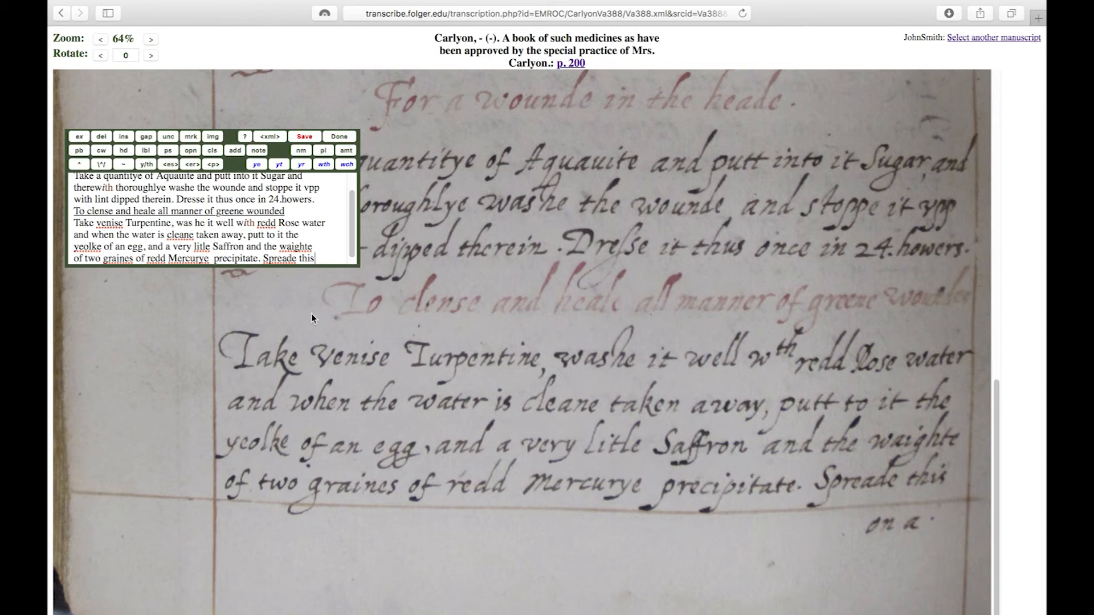
# Add "on a" on a new line at the end of the transcription and tag it as a catchword
pyautogui.press('Return')
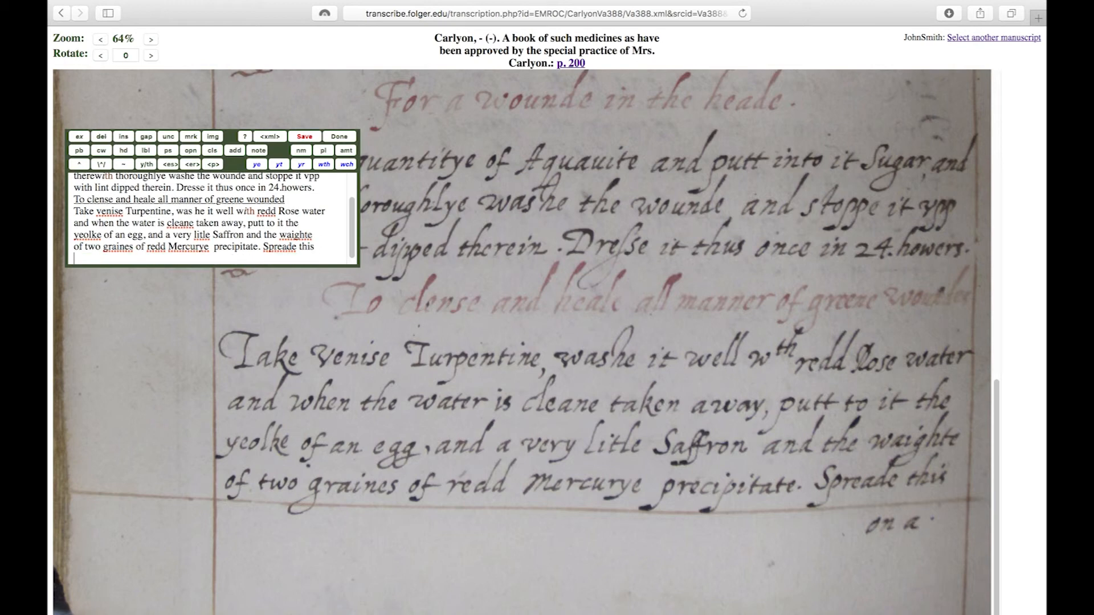
pyautogui.write('on a')
pyautogui.moveTo(94, 260); pyautogui.dragTo(70, 260)
pyautogui.click(100, 151)
# Try adding a "Page 201" line with the pb tag below the catchword, and delete that line
pyautogui.press('Return')
pyautogui.write('Page')
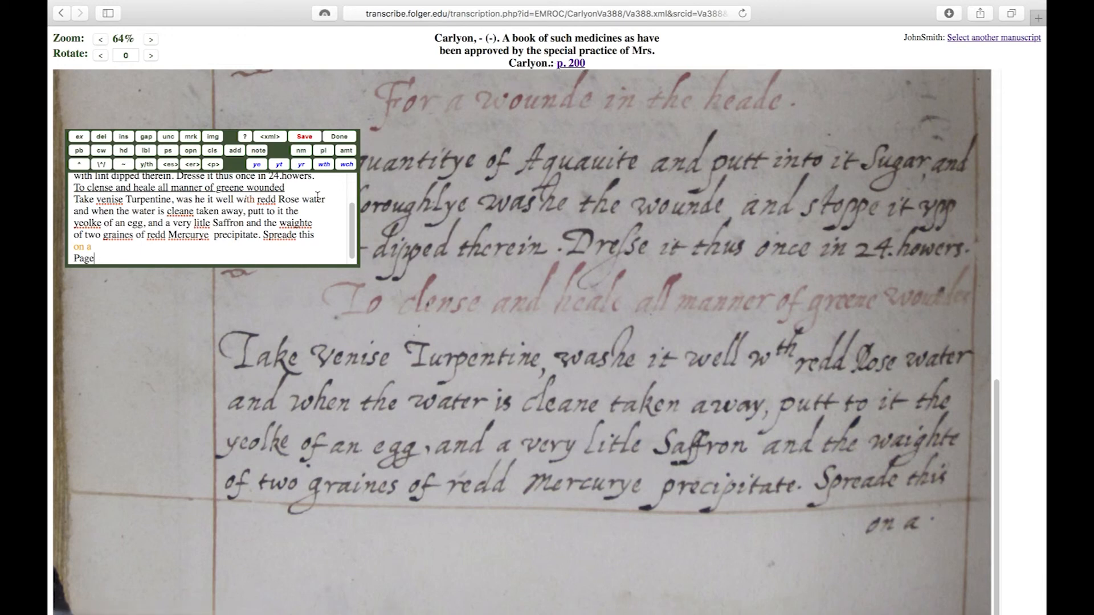
pyautogui.write('201')
pyautogui.moveTo(114, 259); pyautogui.dragTo(74, 259)
pyautogui.click(79, 152)
pyautogui.moveTo(116, 260); pyautogui.dragTo(74, 258)
pyautogui.press('BackSpace')
pyautogui.press('BackSpace')
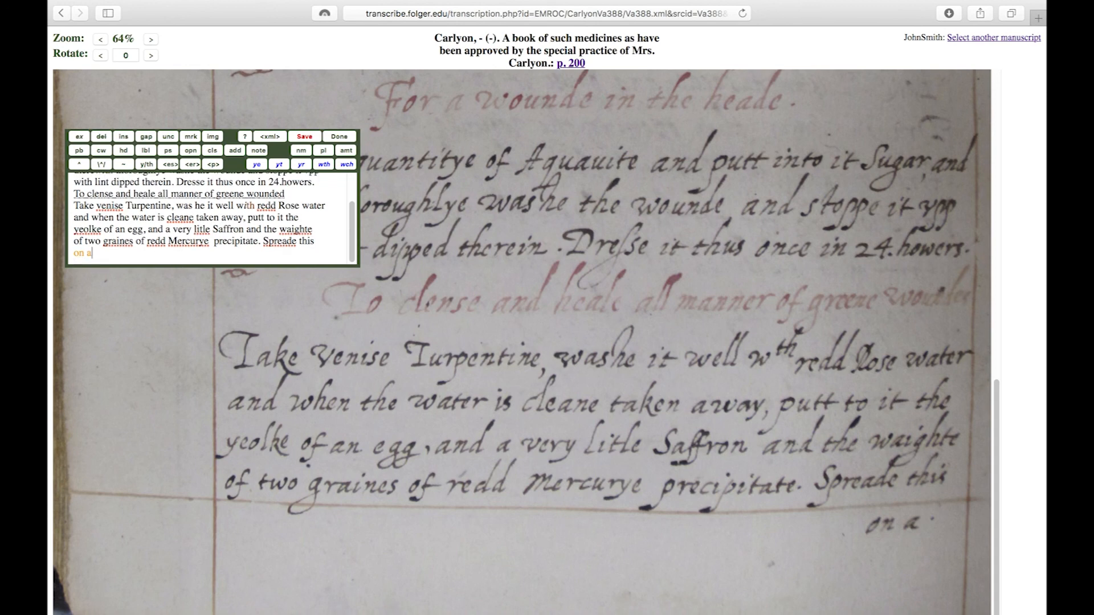